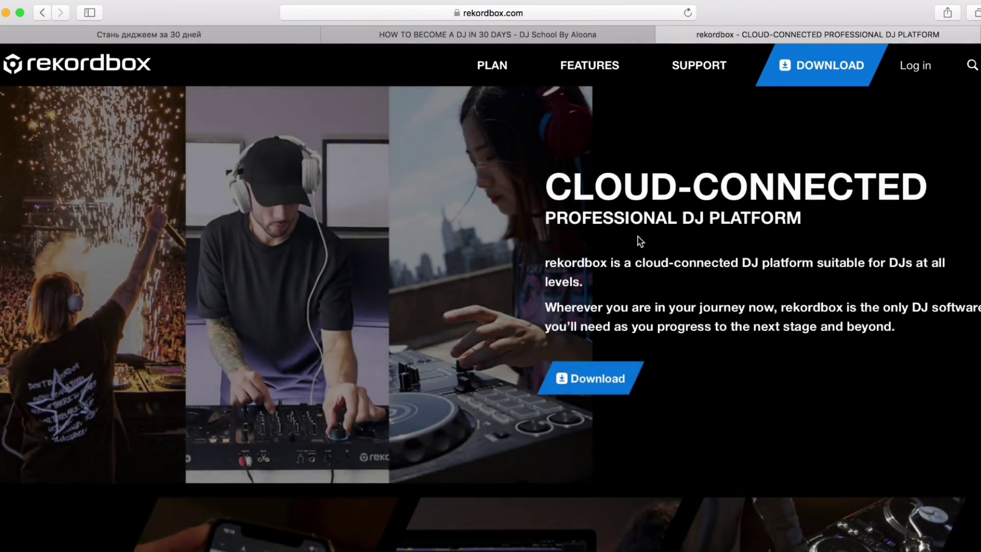
Open the rekordbox Mac download page and tick Agree on the software licence agreement
click(825, 57)
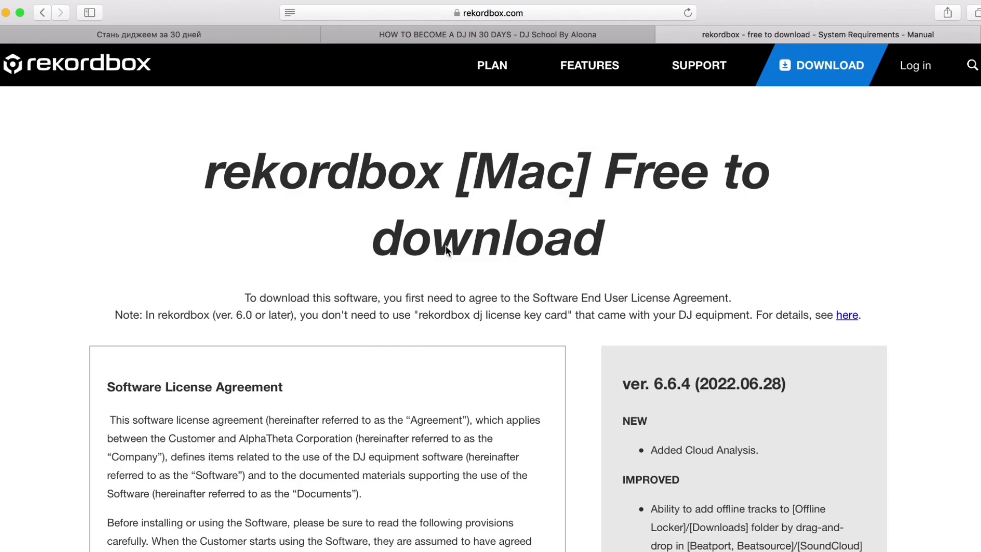
scroll(405, 260, down, 3)
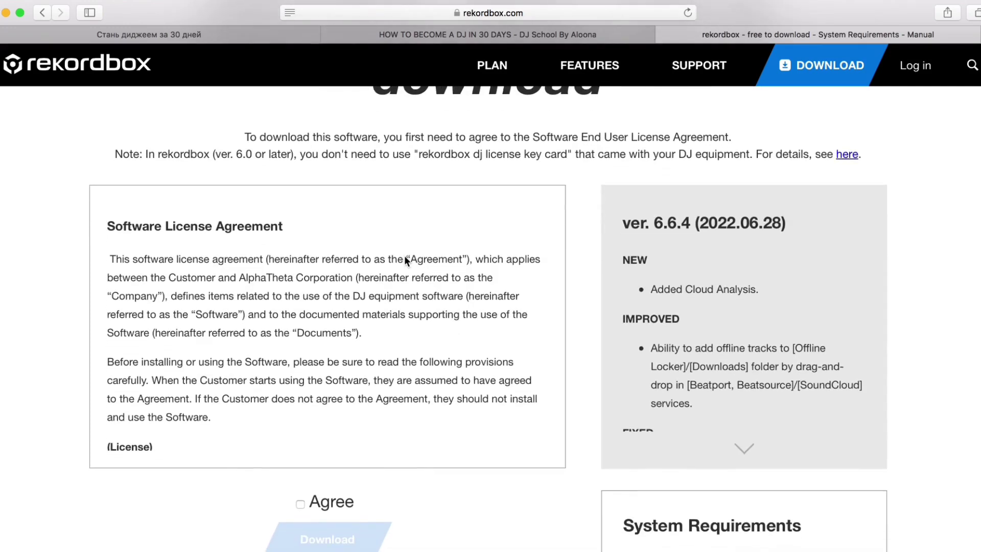
scroll(405, 259, down, 3)
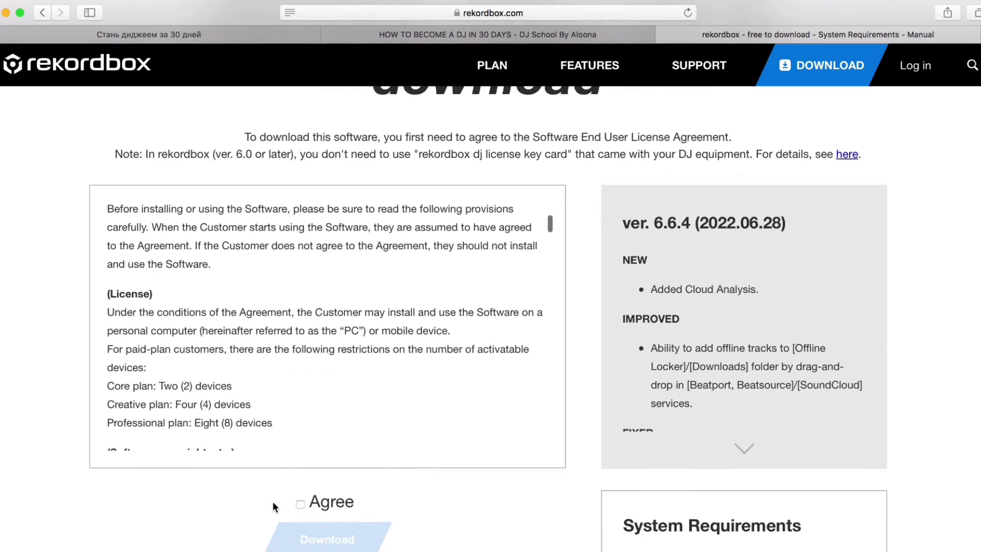
scroll(334, 325, down, 10)
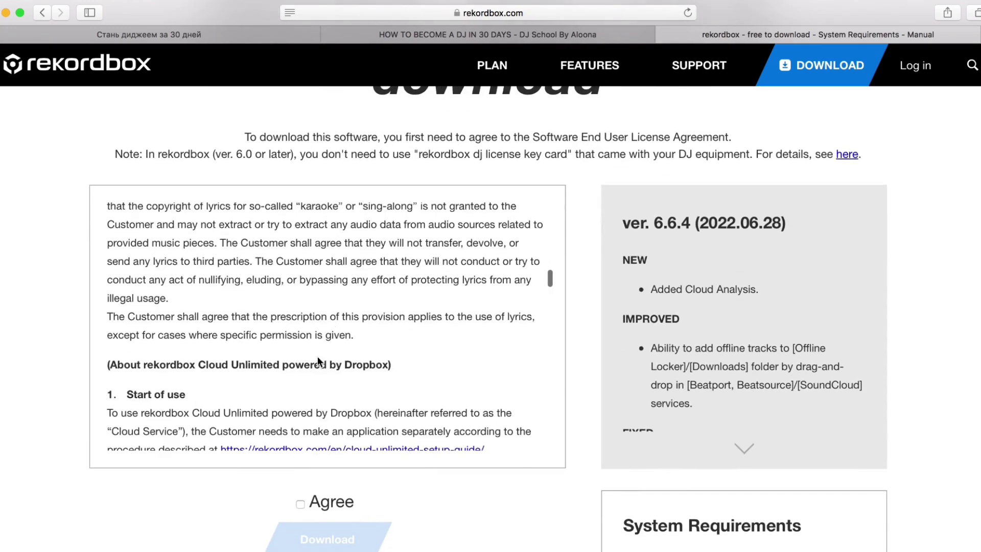
click(300, 507)
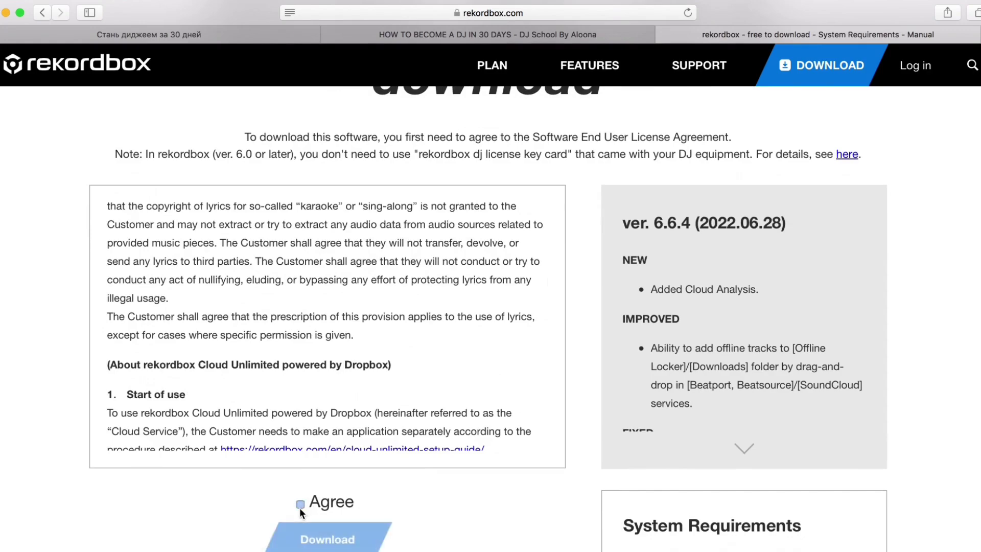
scroll(346, 404, down, 15)
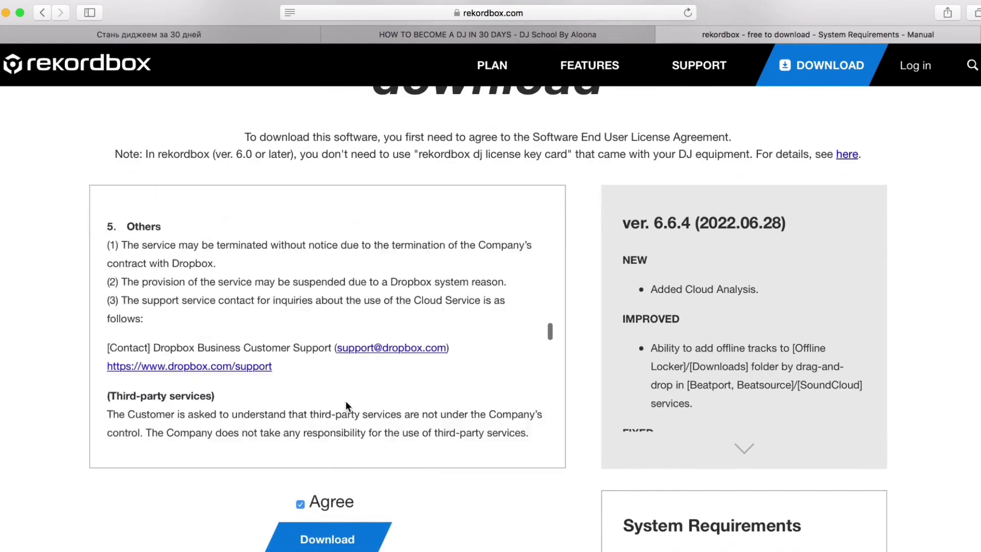
scroll(346, 405, down, 15)
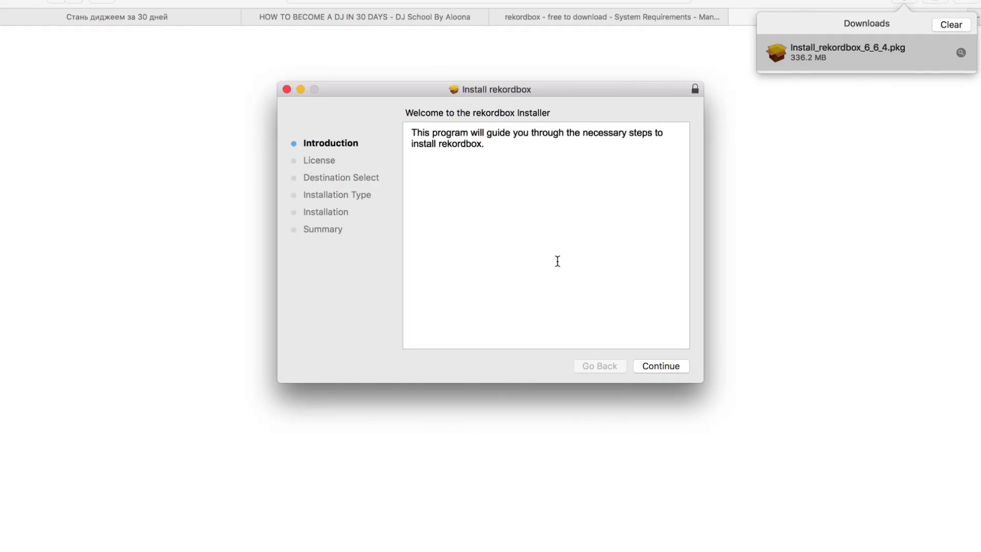
Continue through the rekordbox 6.6.4 installer and agree to its licence
click(654, 364)
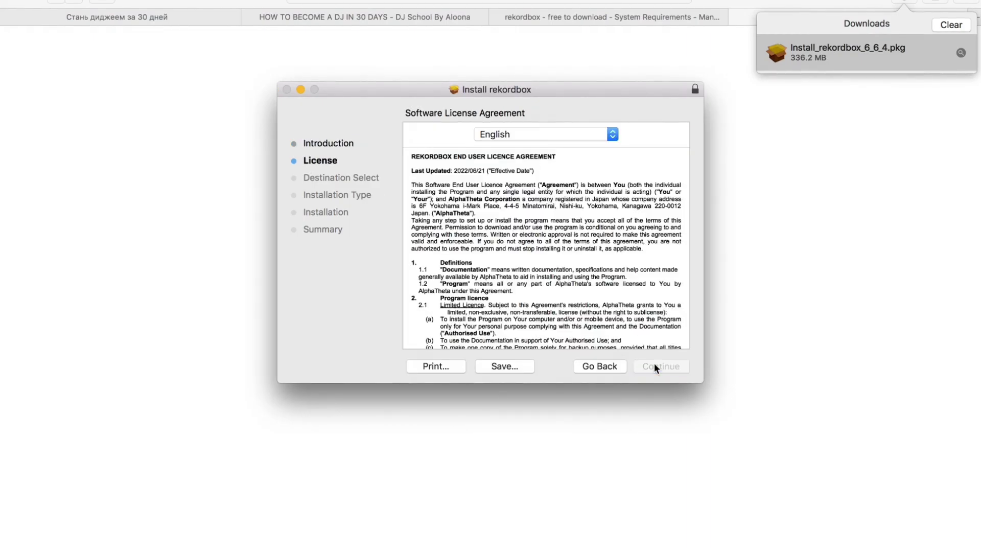
click(654, 366)
click(626, 198)
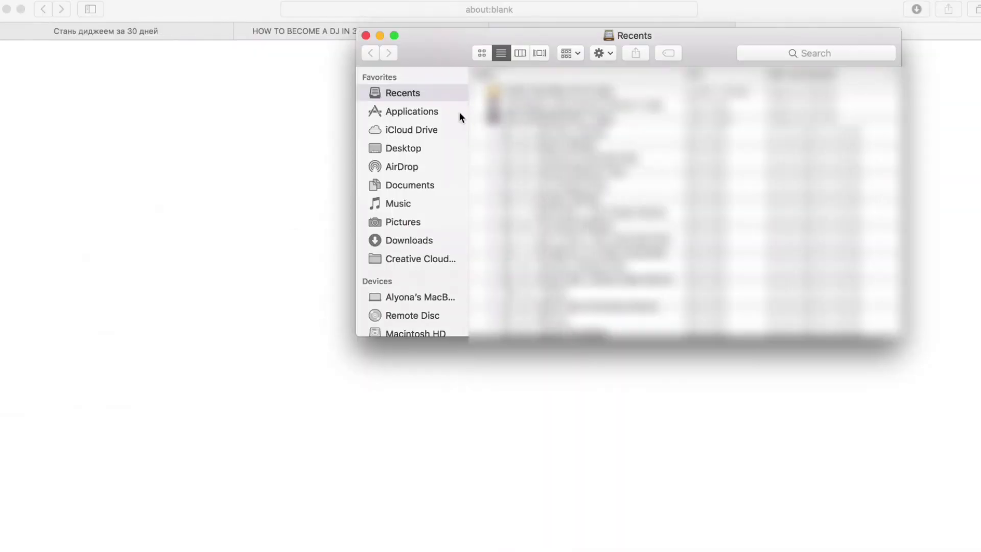
Search the Applications folder for 'rekordb' and launch the rekordbox app
click(420, 110)
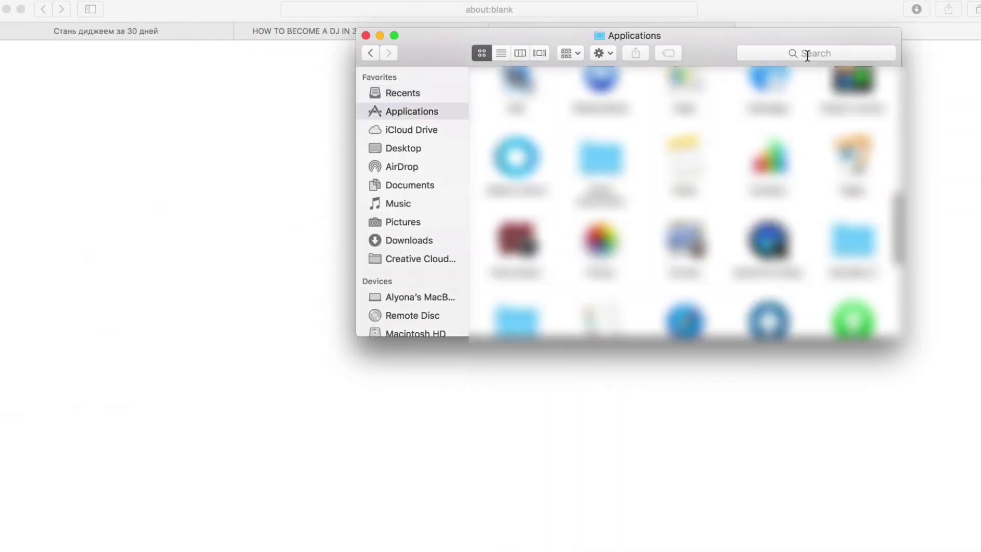
click(807, 53)
text(reko)
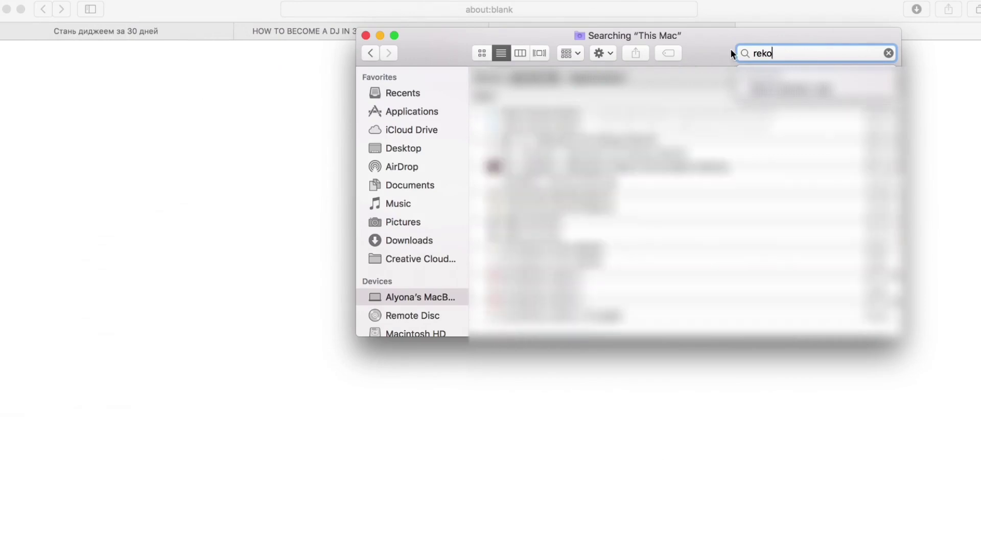
click(608, 78)
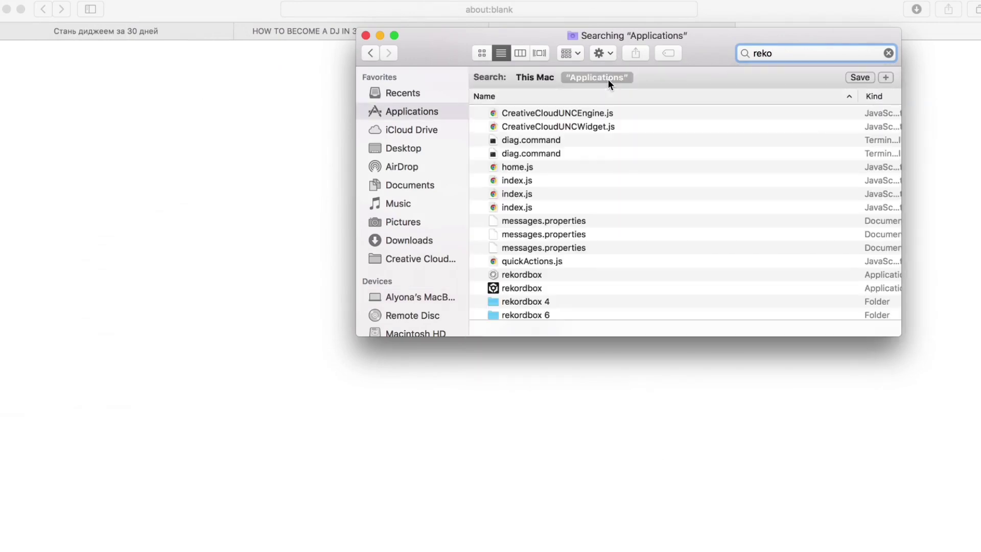
text(rdb)
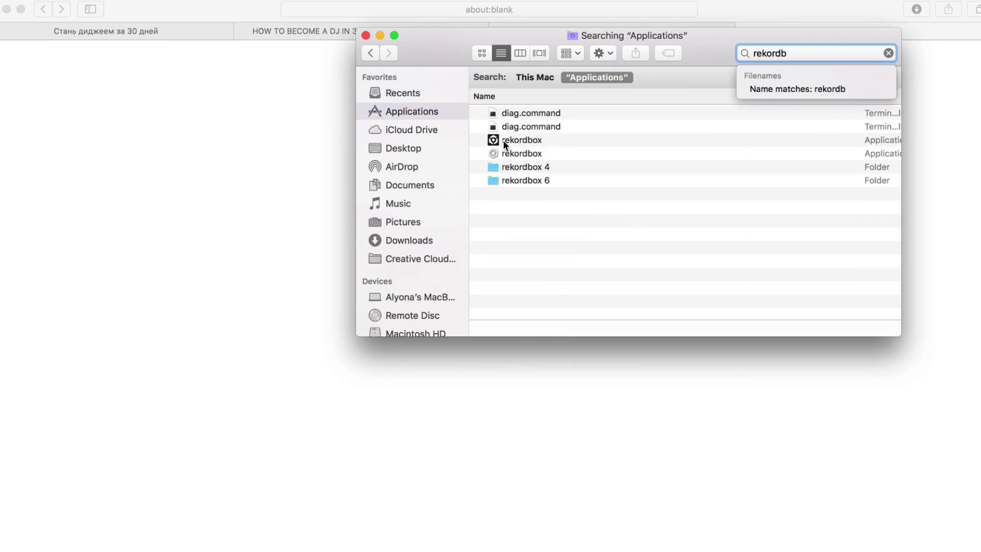
double_click(502, 140)
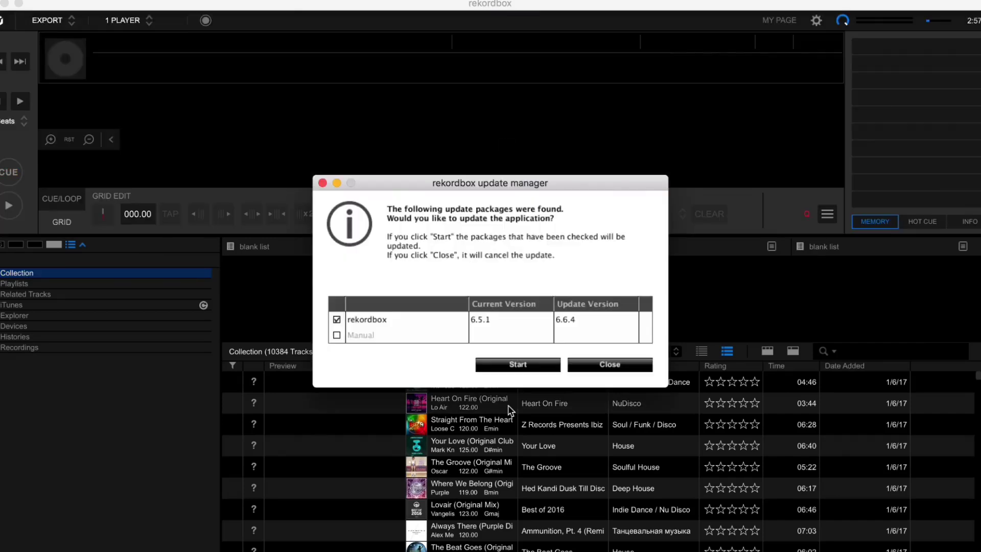
Decline the 6.5.1 to 6.6.4 update so rekordbox opens its Collection
click(616, 364)
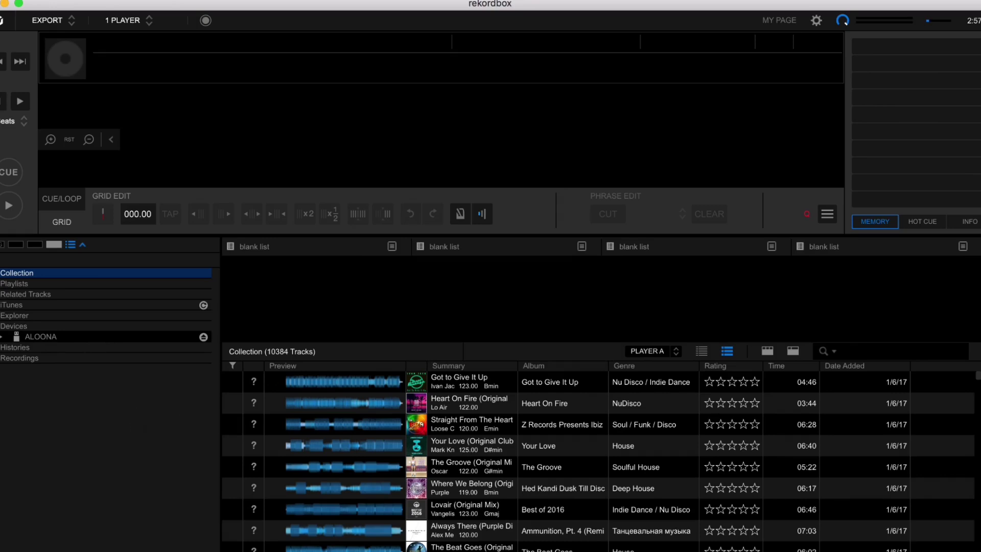
Collapse the Deep House, House and Milos folders in iTunes, then go back to rekordbox
key(super+Tab)
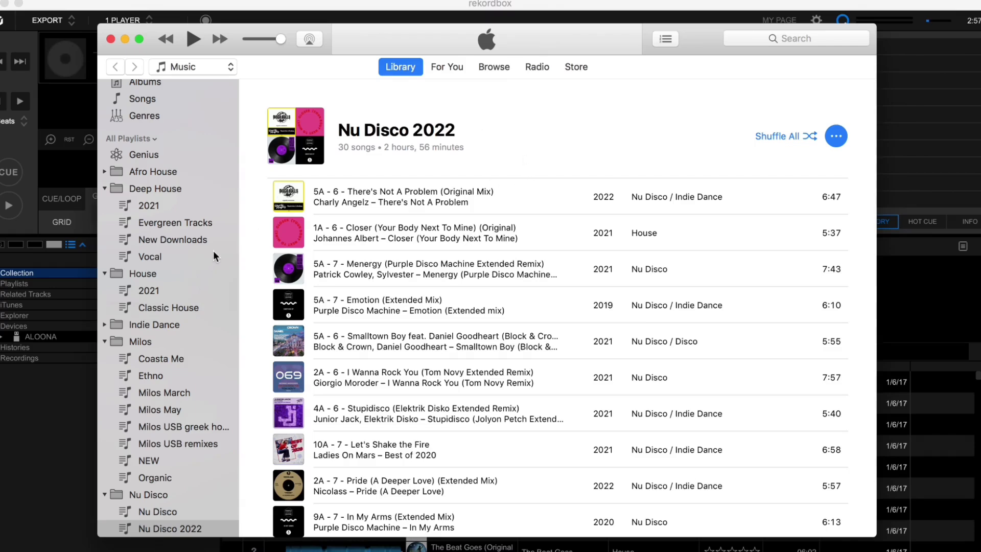
click(105, 188)
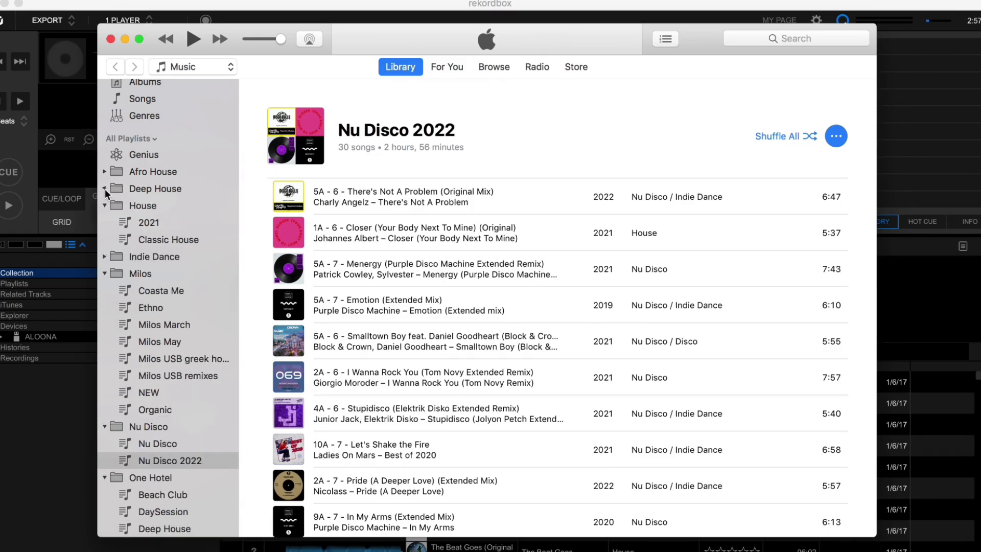
click(105, 205)
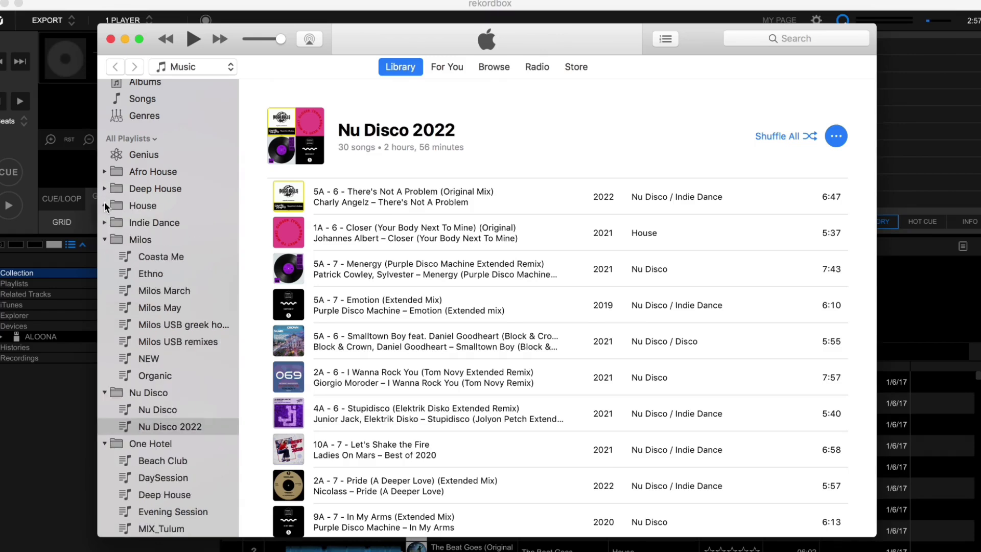
click(105, 239)
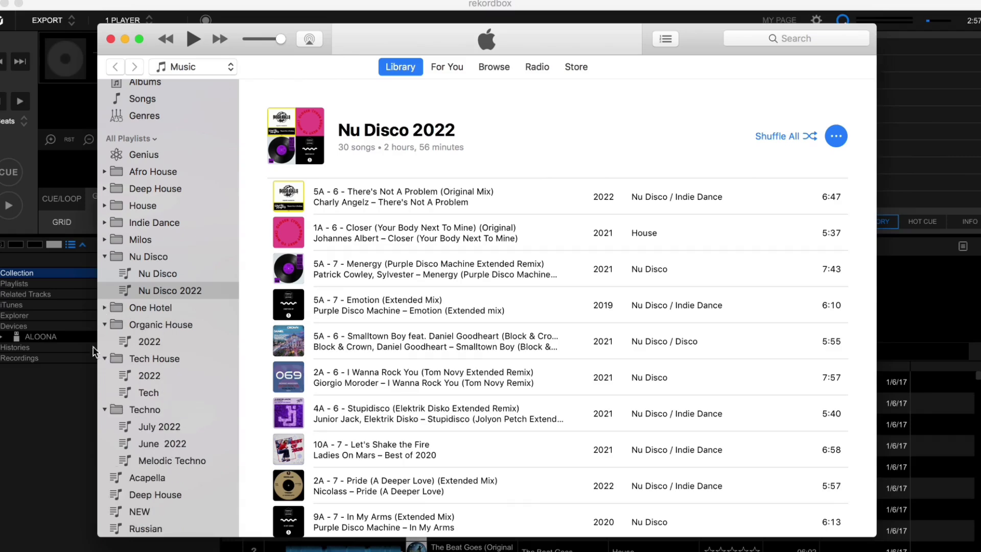
click(43, 417)
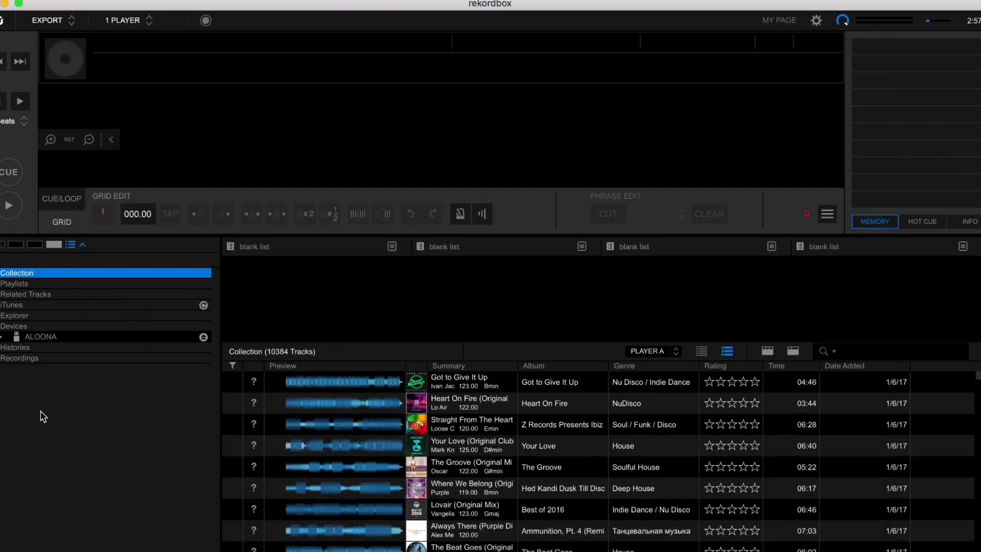
Refresh the iTunes library in rekordbox's sidebar, expand its playlist tree, then switch to iTunes
click(204, 307)
click(1, 304)
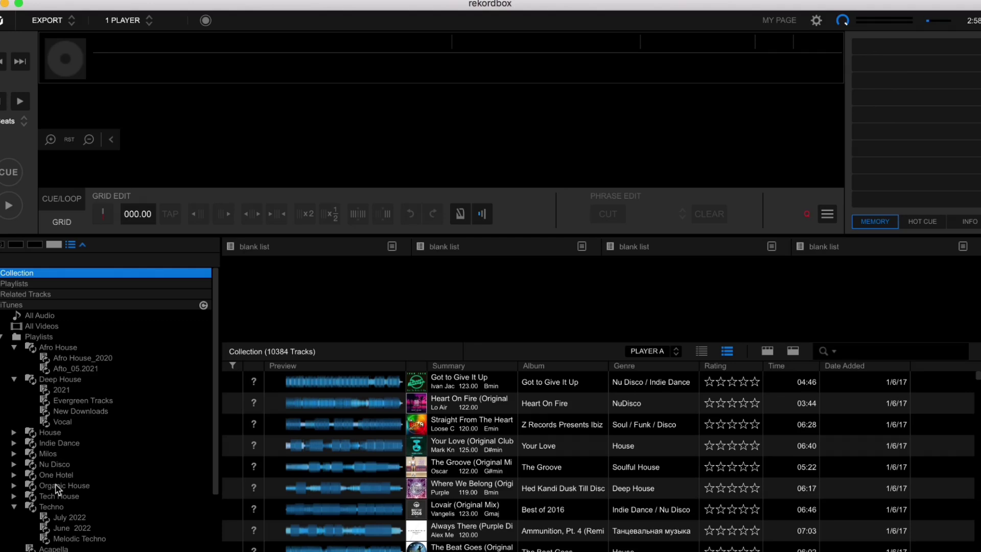
scroll(55, 483, down, 2)
scroll(55, 484, down, 2)
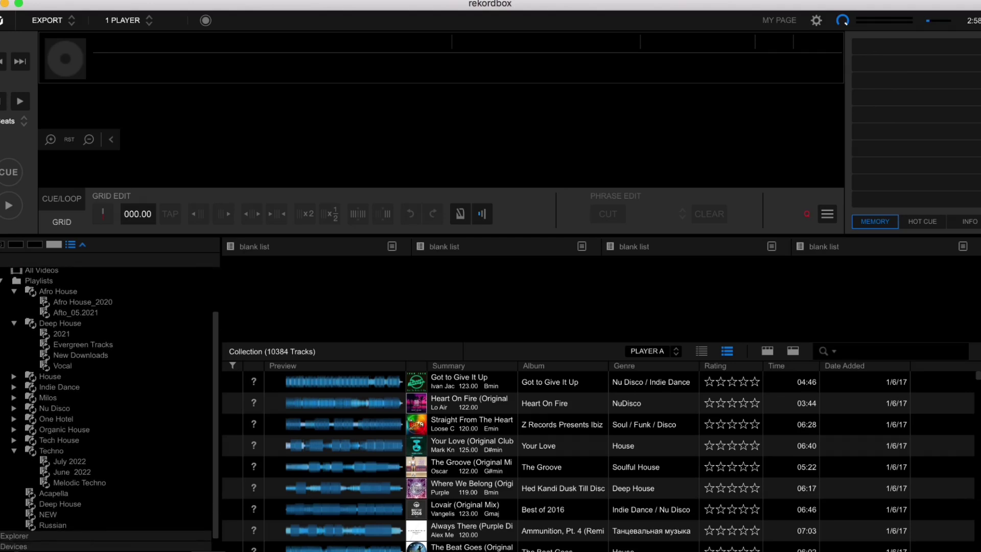
key(super+Tab)
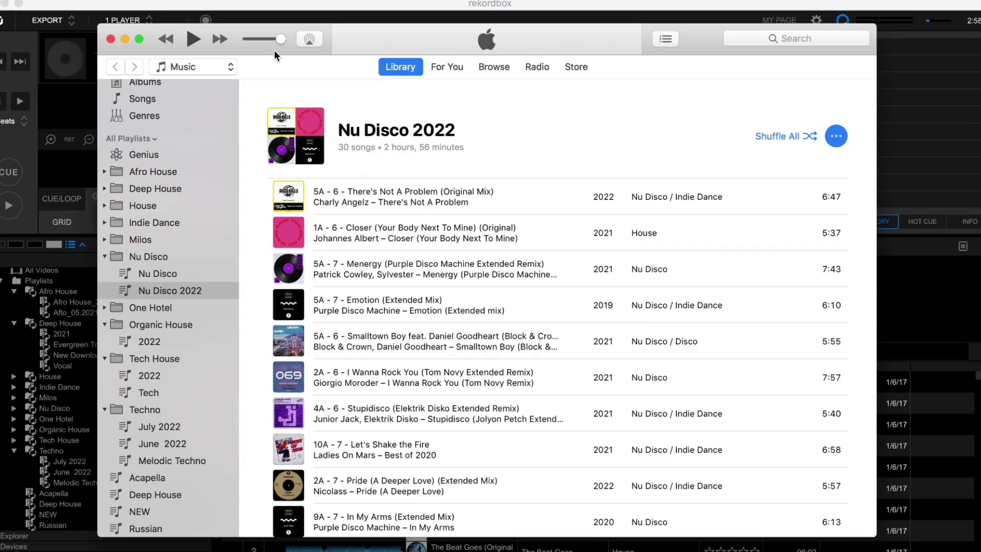
Move iTunes aside and expand the Afro House and Deep House folders in rekordbox
drag(274, 50, 398, 126)
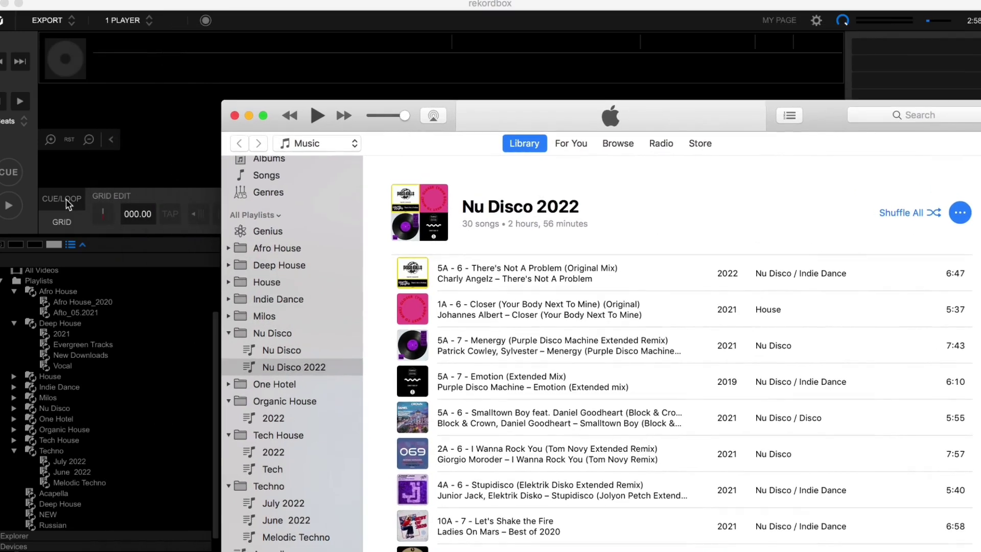
click(228, 248)
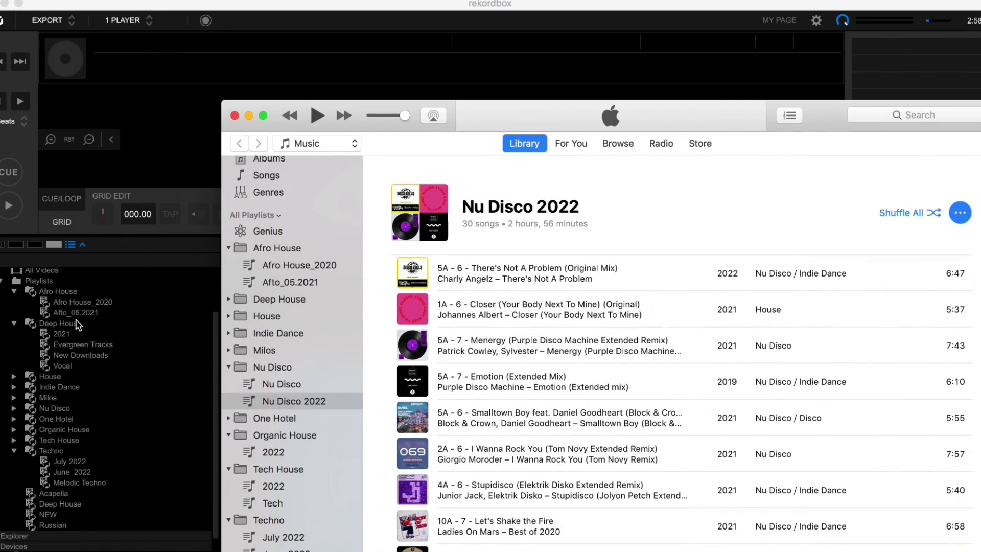
click(229, 300)
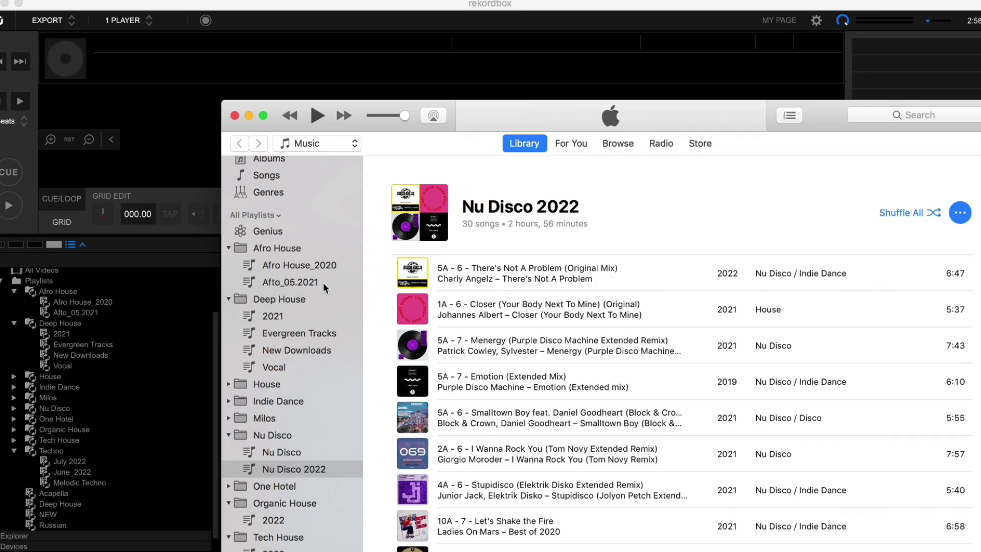
Select the Deep House 2021 playlist, reload the iTunes library, and open iTunes Preferences
click(157, 331)
click(159, 333)
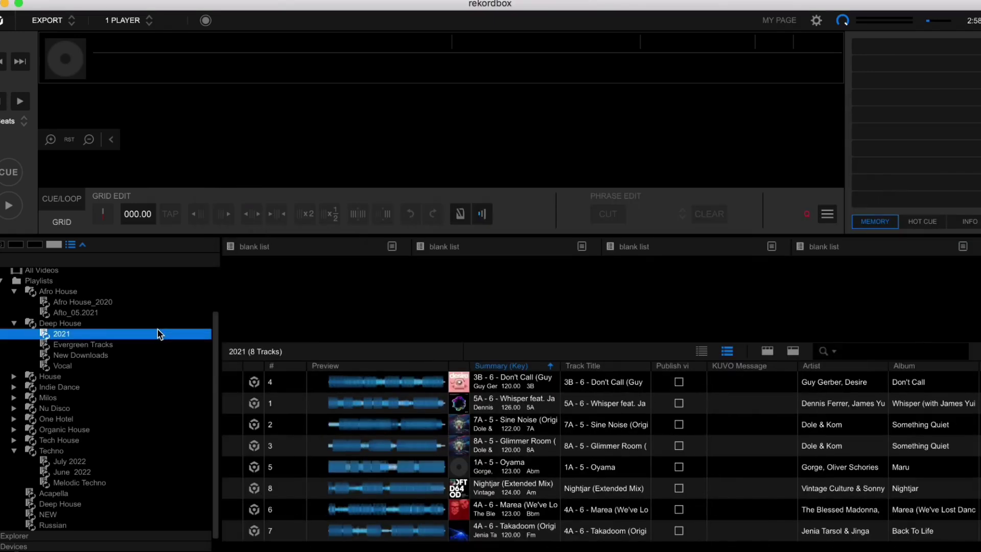
scroll(157, 332, up, 3)
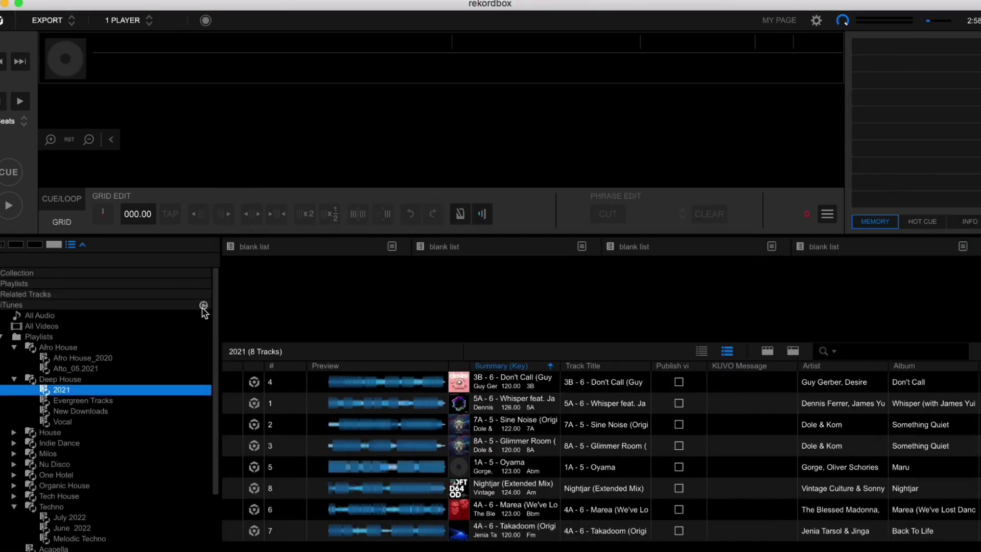
click(203, 305)
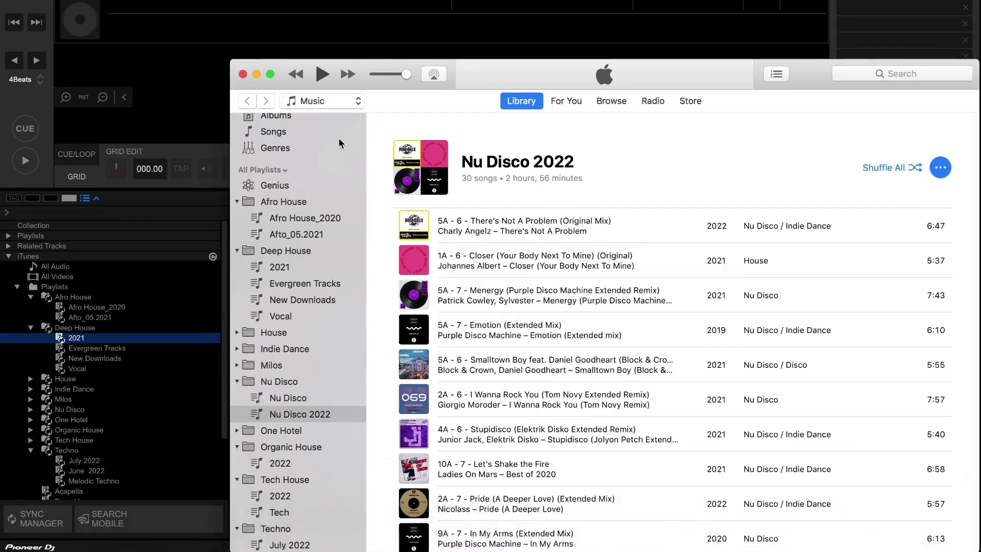
drag(363, 86, 256, 13)
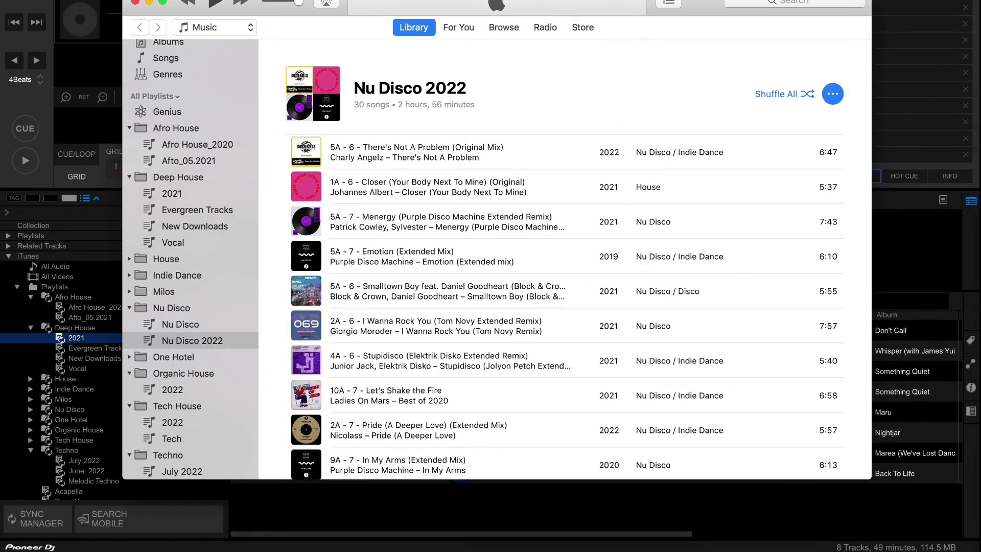
key(super+comma)
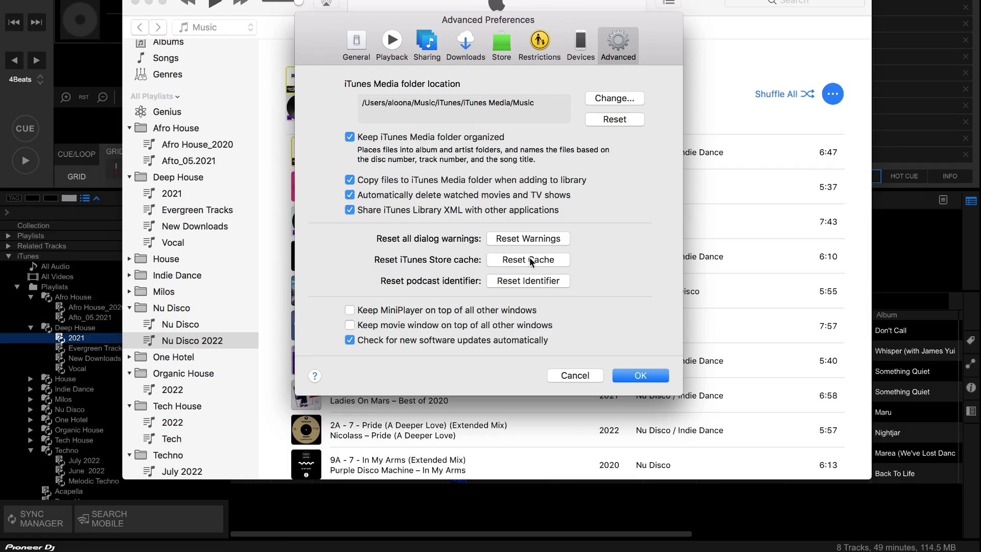
Confirm the shared iTunes Library XML setting with OK and close iTunes
click(639, 376)
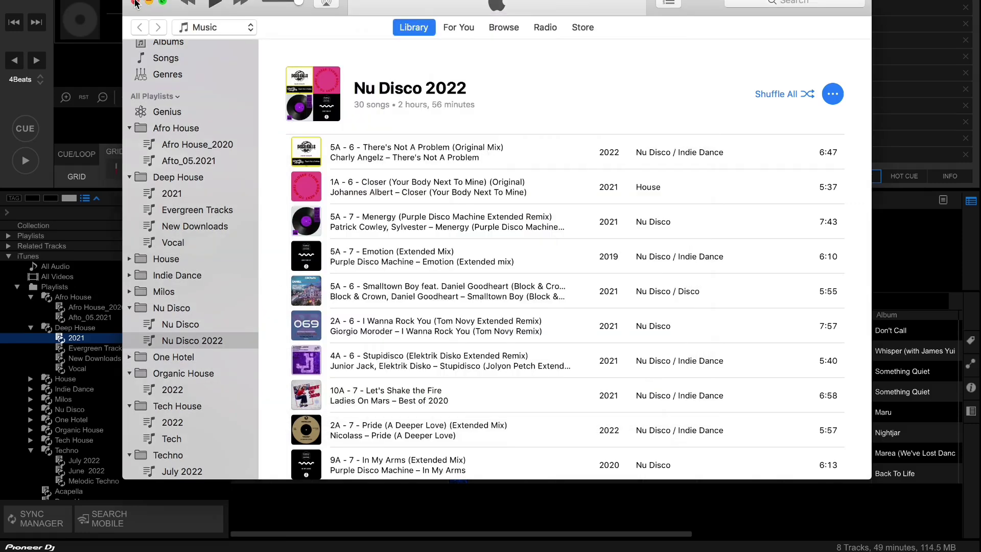
click(137, 3)
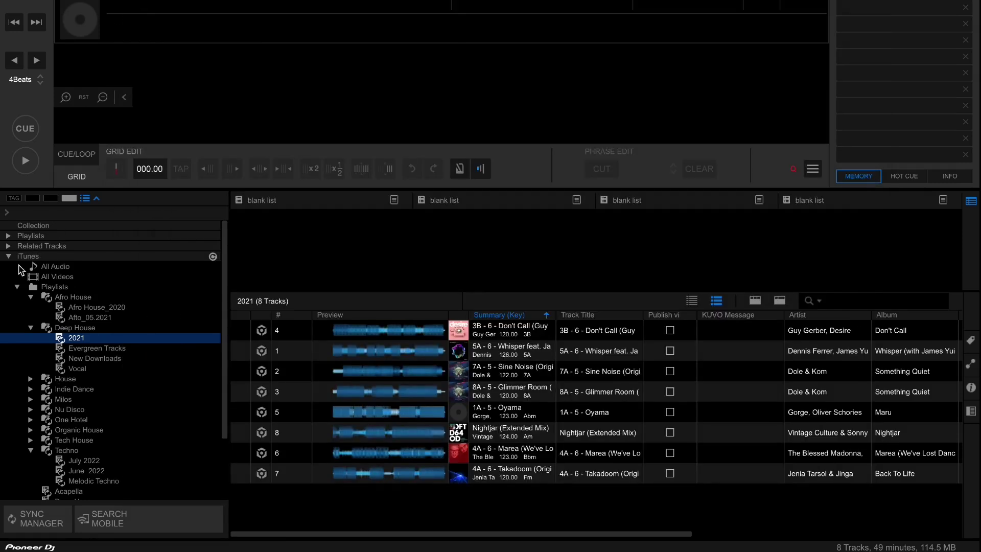
Collapse rekordbox's iTunes tree and select the downloaded 9A - 120 mp3 in Downloads
click(9, 256)
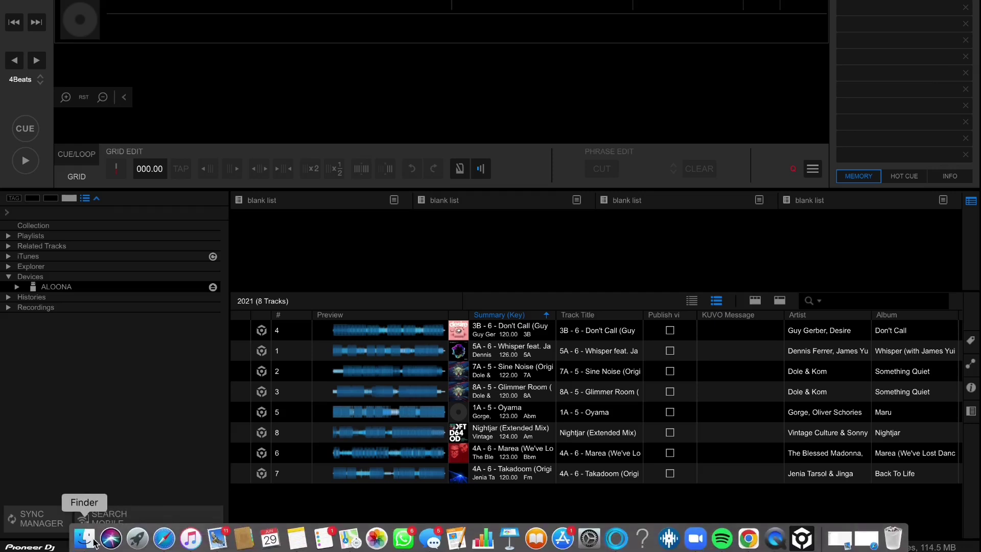
click(85, 538)
click(415, 198)
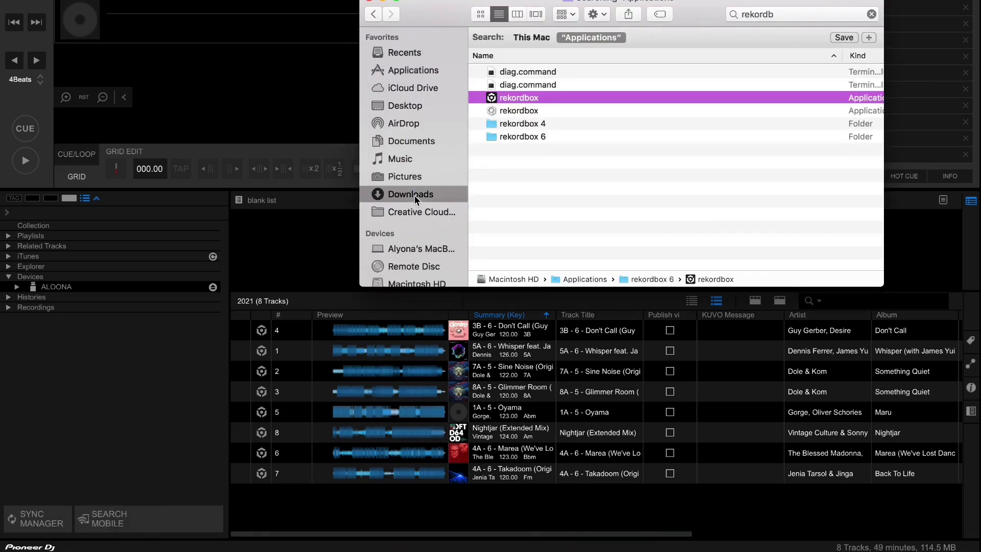
scroll(633, 76, up, 2)
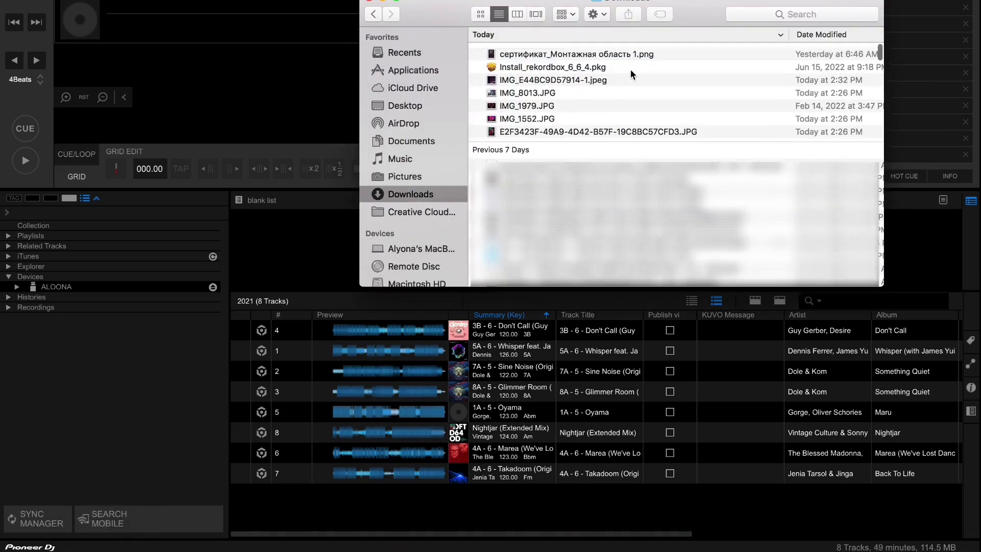
scroll(537, 270, down, 2)
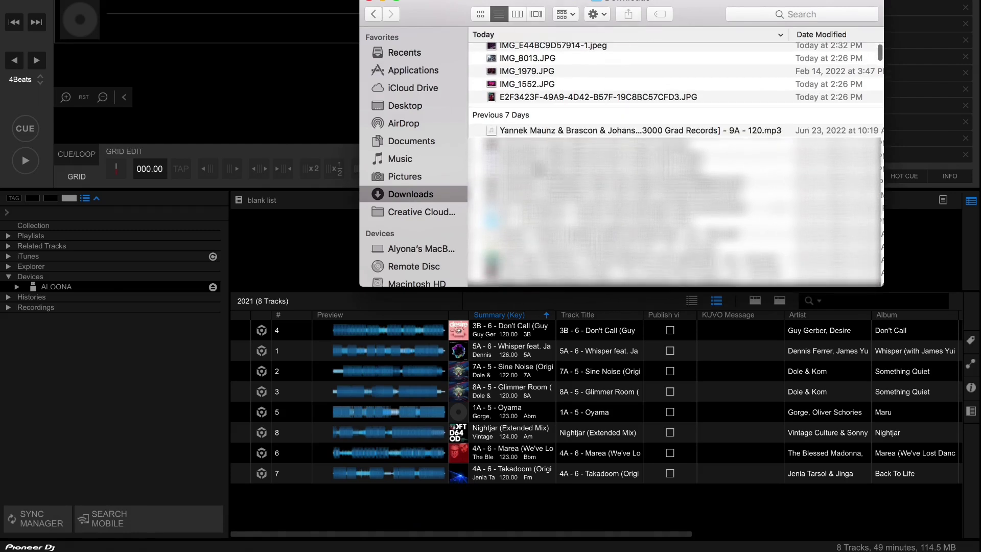
click(545, 129)
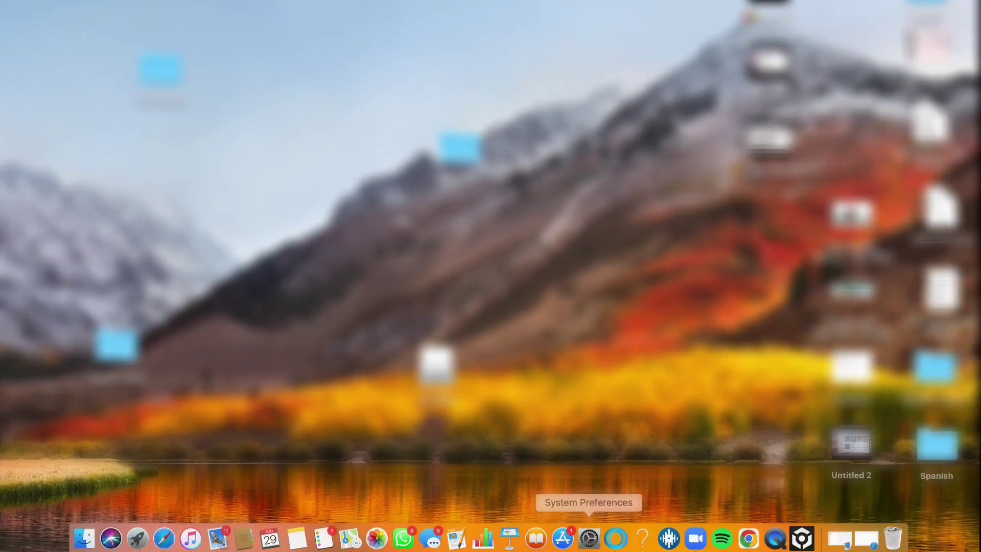
Bring up Mixed In Key 8 and switch to its Collection view
click(614, 536)
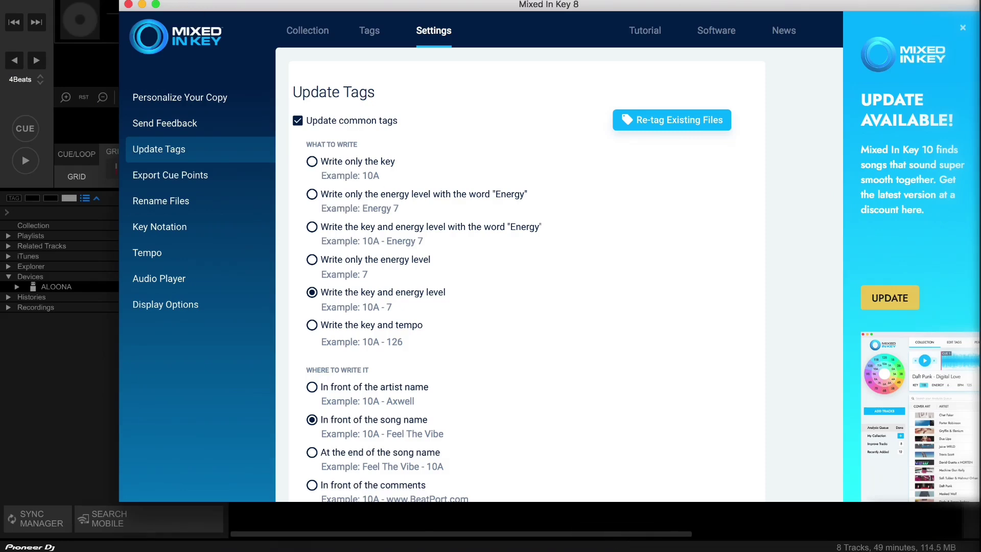
click(291, 28)
key(ctrl+Left)
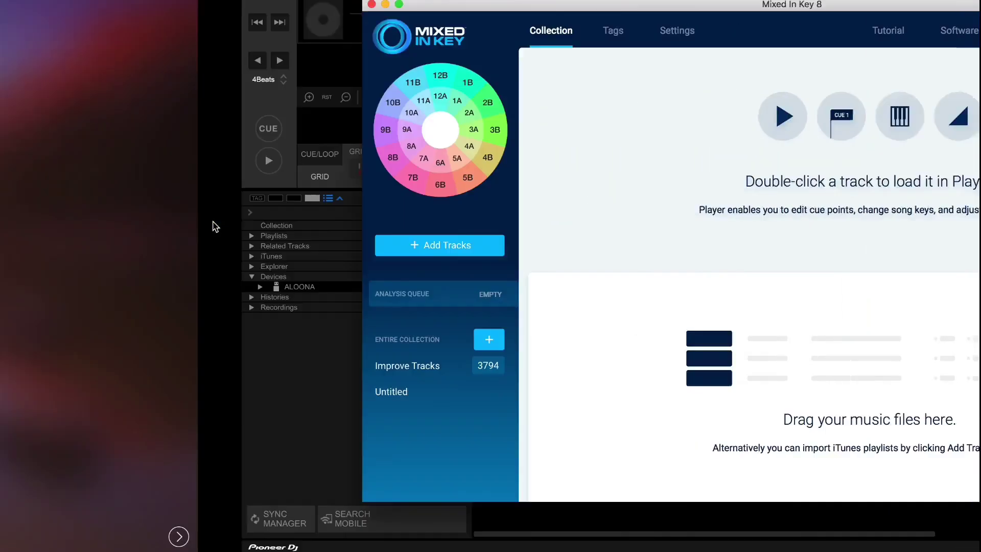
key(ctrl+Right)
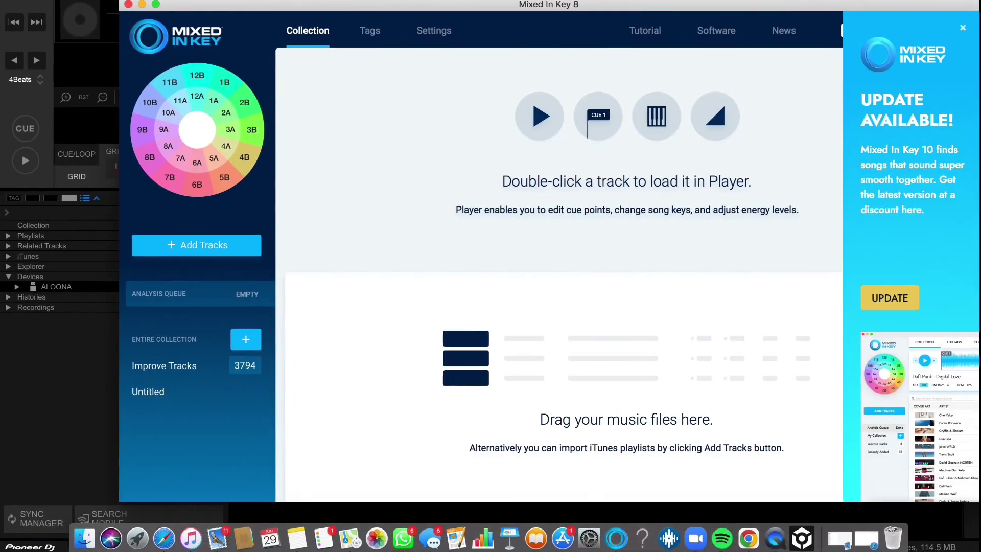
Drag the mp3 from Downloads into Mixed In Key and select it once analysed (9A, energy 6, 120 BPM)
click(84, 541)
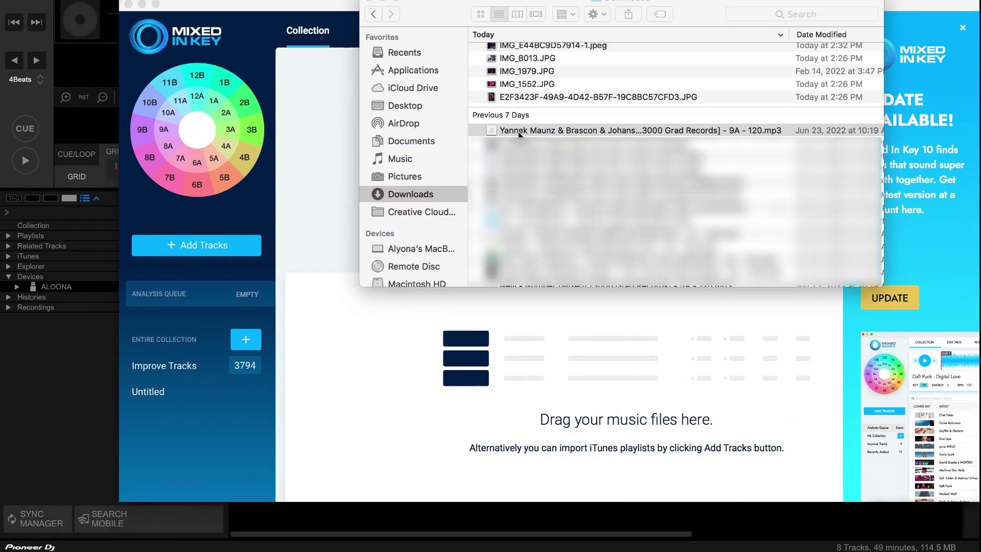
drag(518, 132, 449, 377)
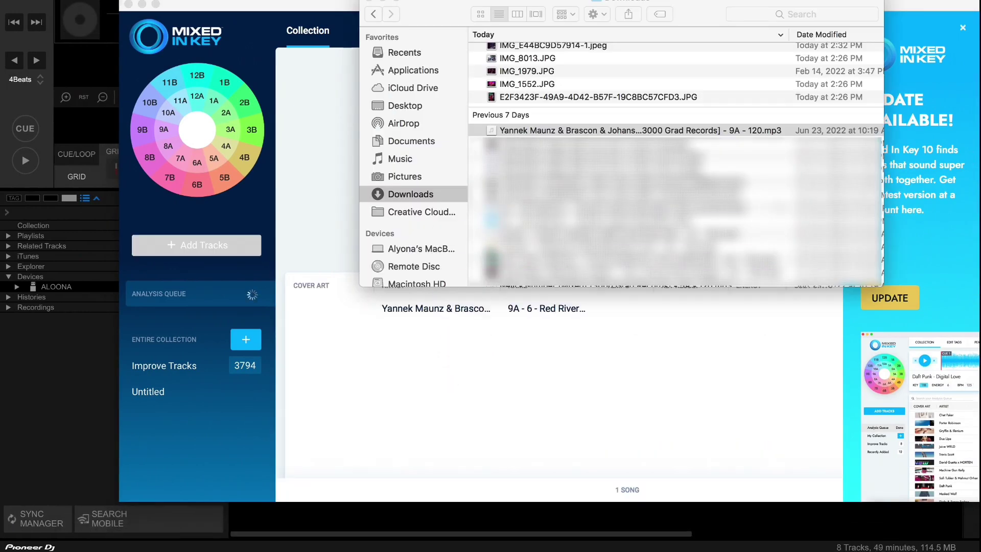
click(448, 329)
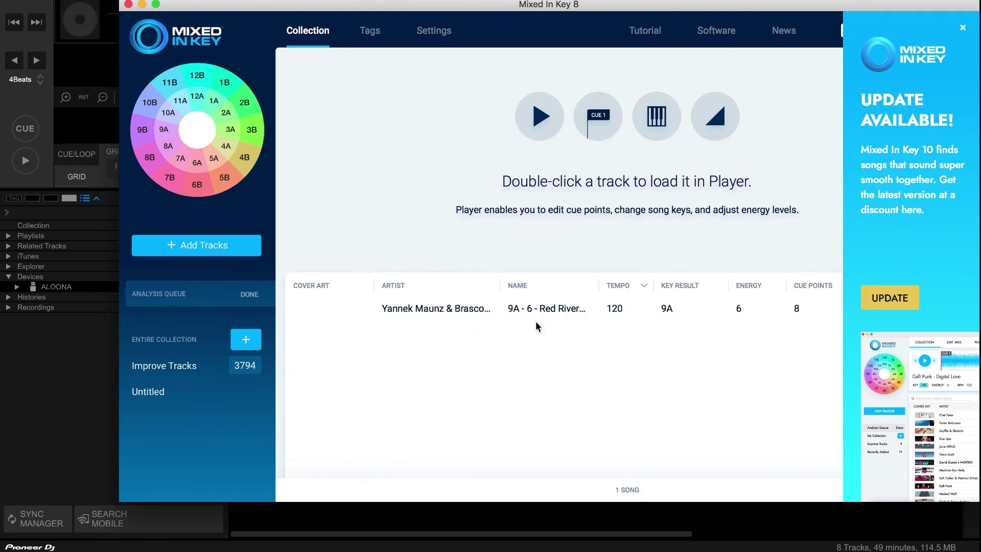
scroll(709, 317, right, 1)
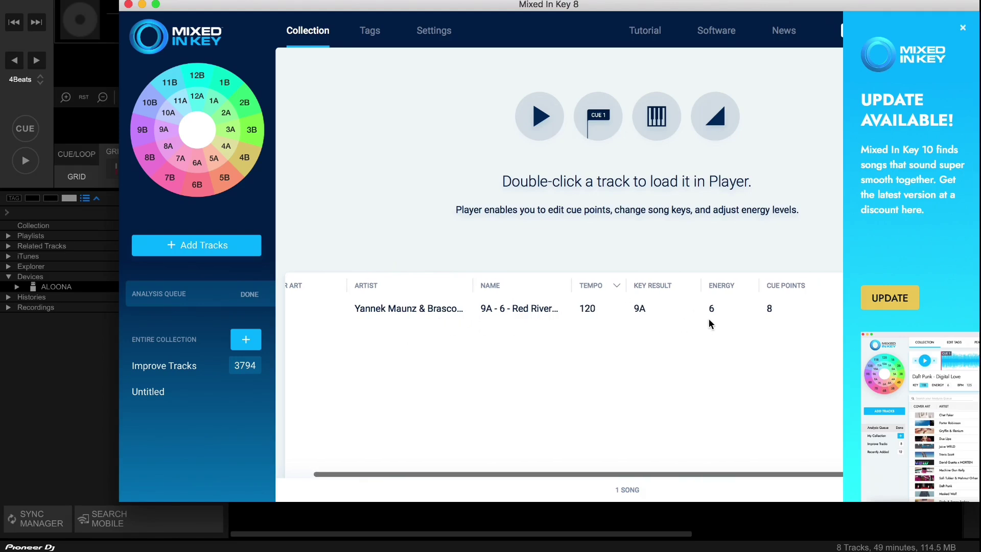
click(451, 318)
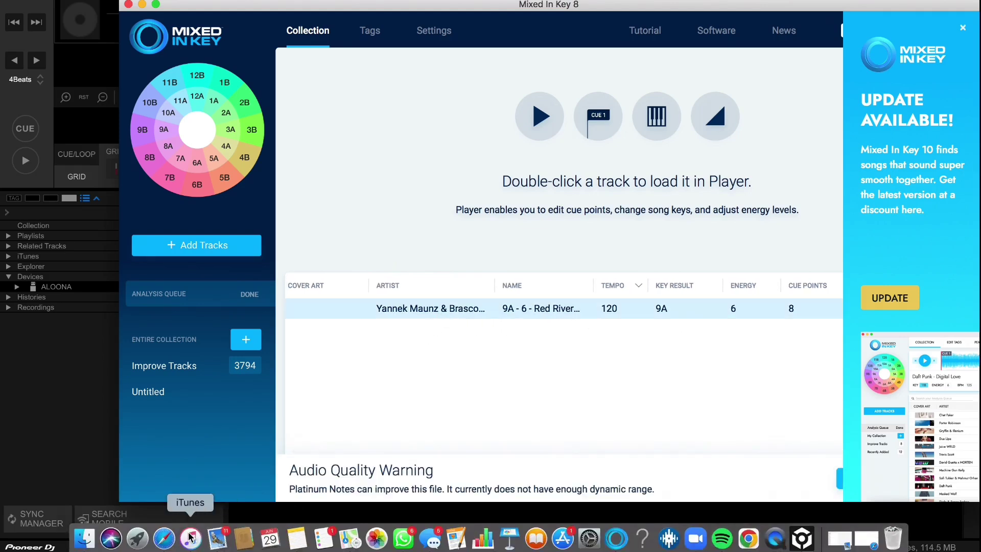
Bring iTunes back up and show its New Downloads playlist
click(187, 535)
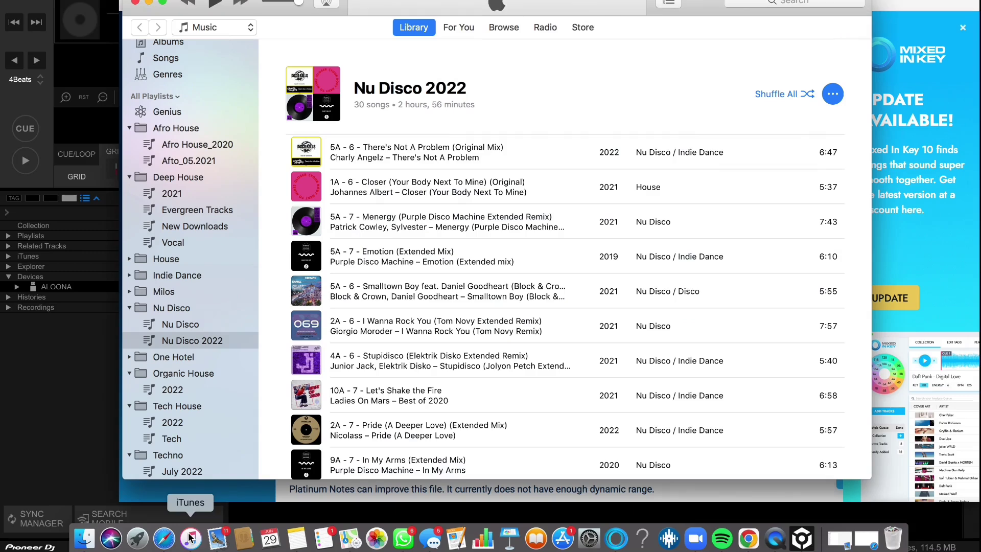
click(182, 194)
click(187, 225)
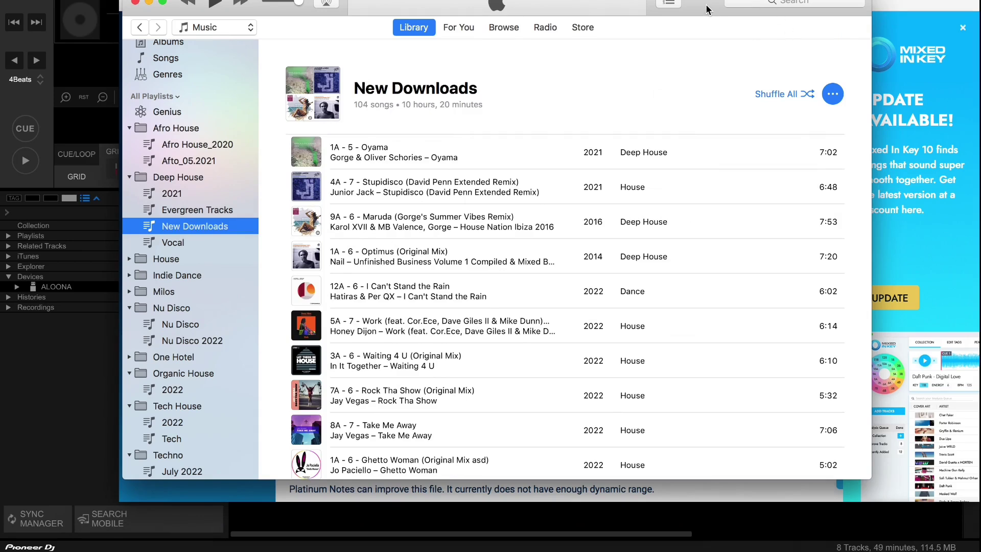
Add the analysed 9A - 6 - Red River [Mixed] track from Mixed In Key to New Downloads, then minimise iTunes
drag(707, 9, 814, 19)
click(855, 13)
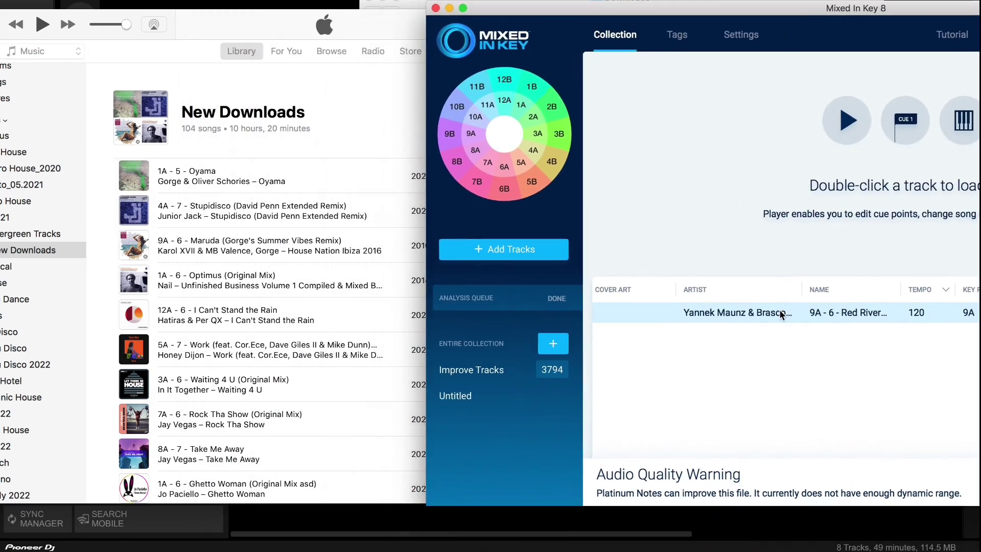
drag(781, 314, 239, 228)
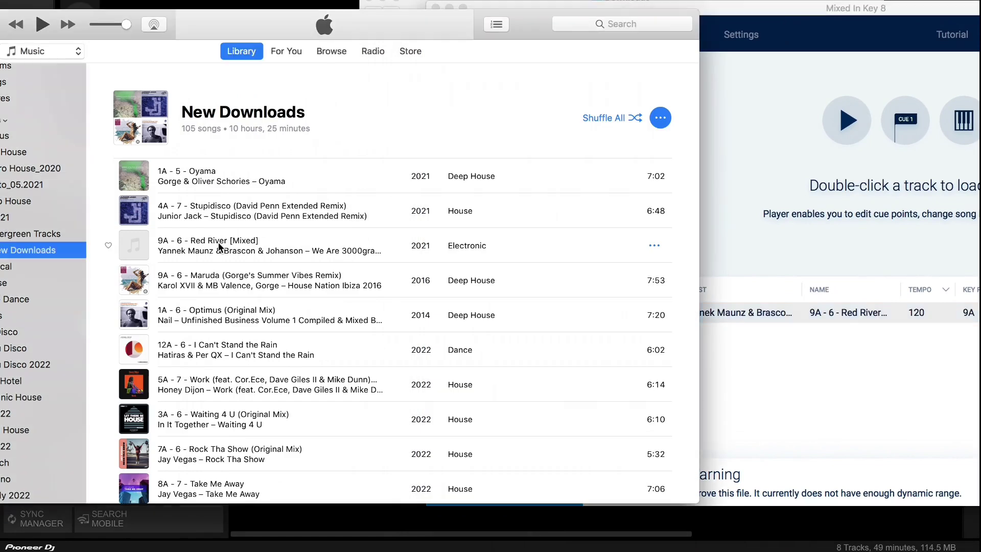
click(282, 254)
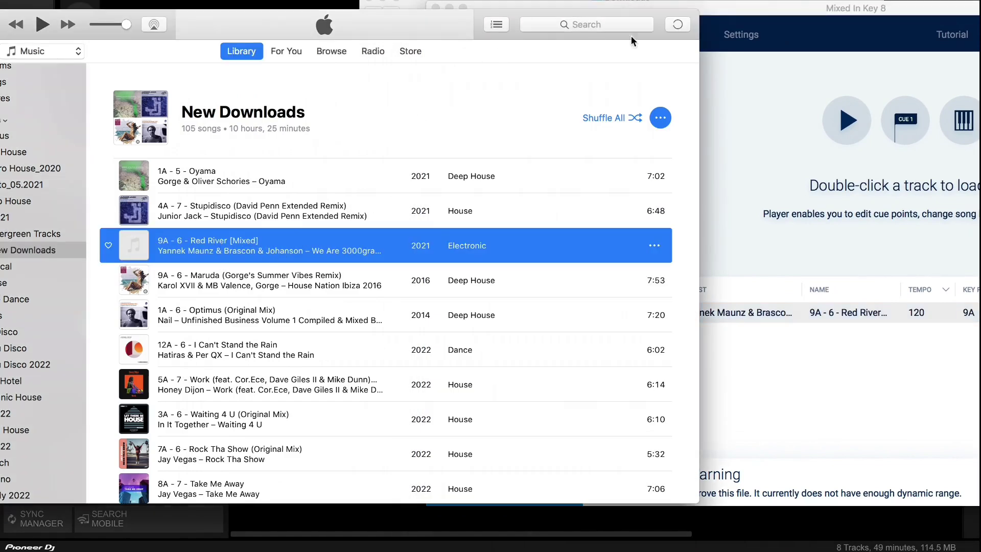
drag(516, 26, 655, 28)
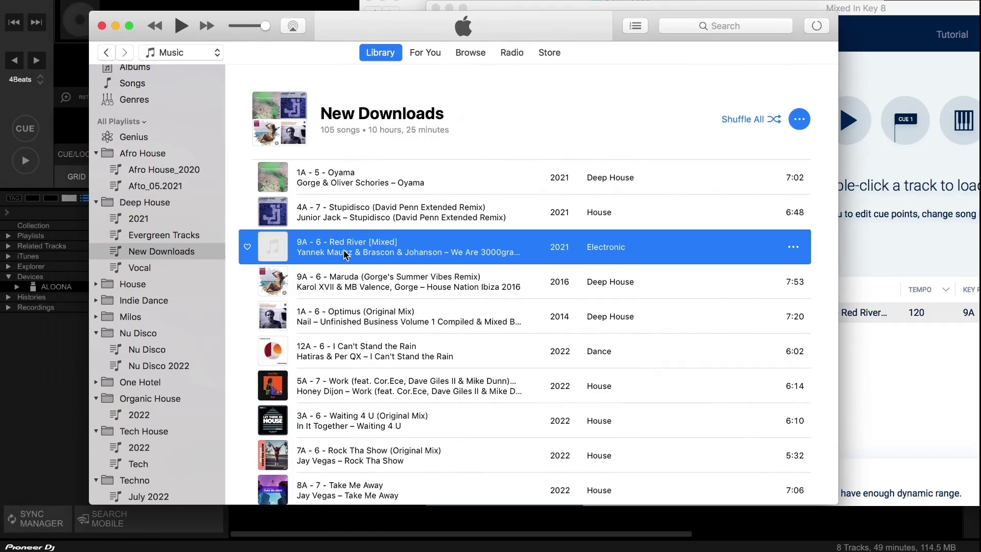
click(116, 25)
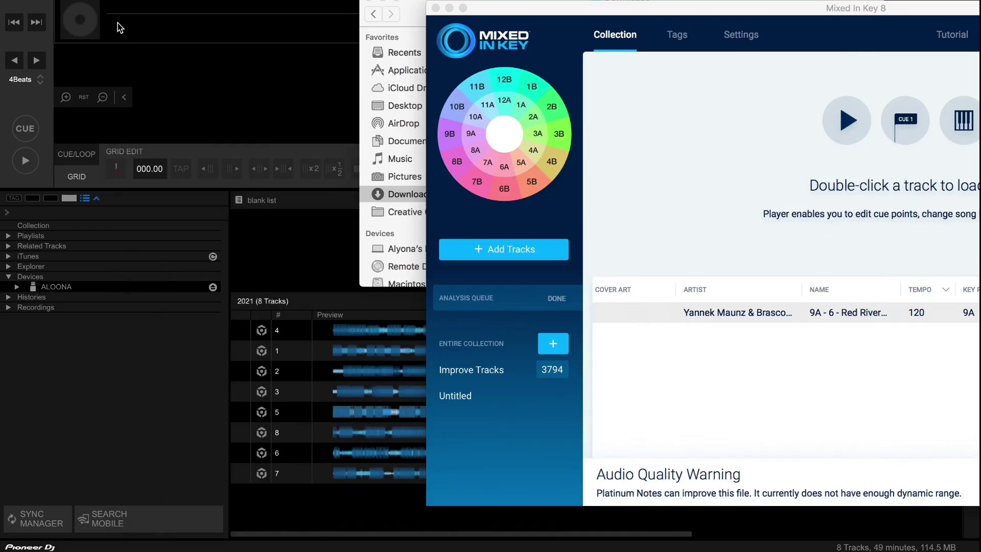
Minimise Mixed In Key, close the Finder window, and refresh rekordbox's iTunes library
click(449, 8)
click(370, 1)
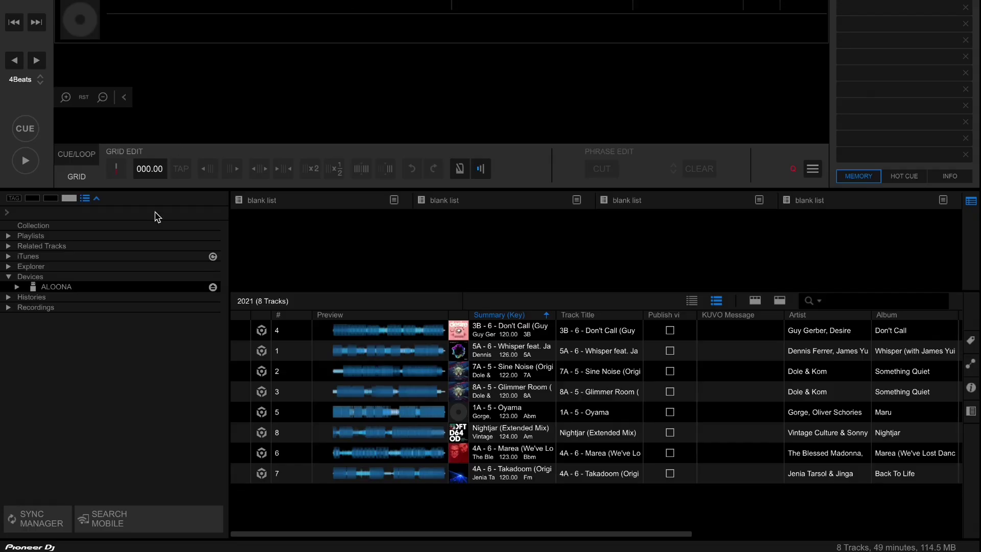
click(213, 257)
In Sync Manager, import the iTunes playlists into rekordbox and dismiss the import warning
click(39, 524)
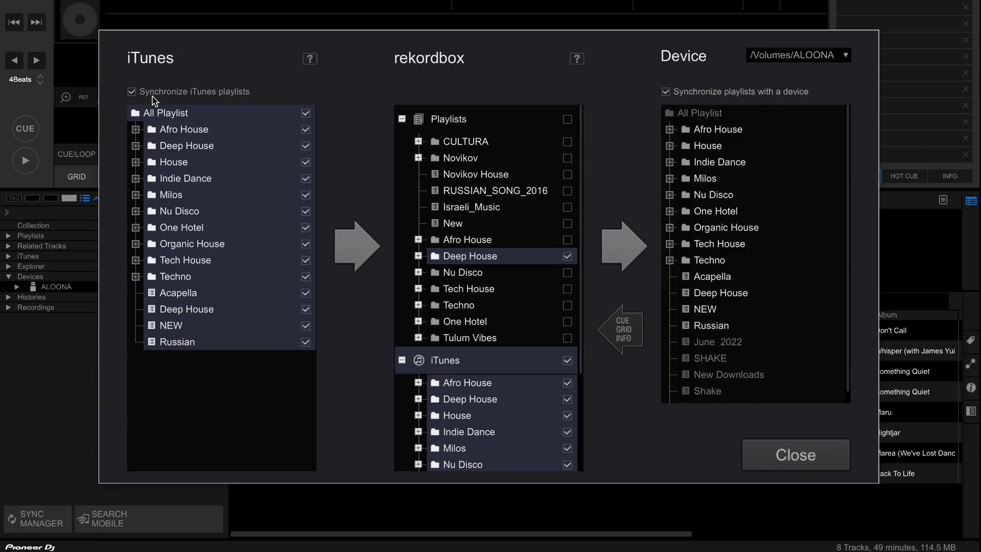
click(132, 92)
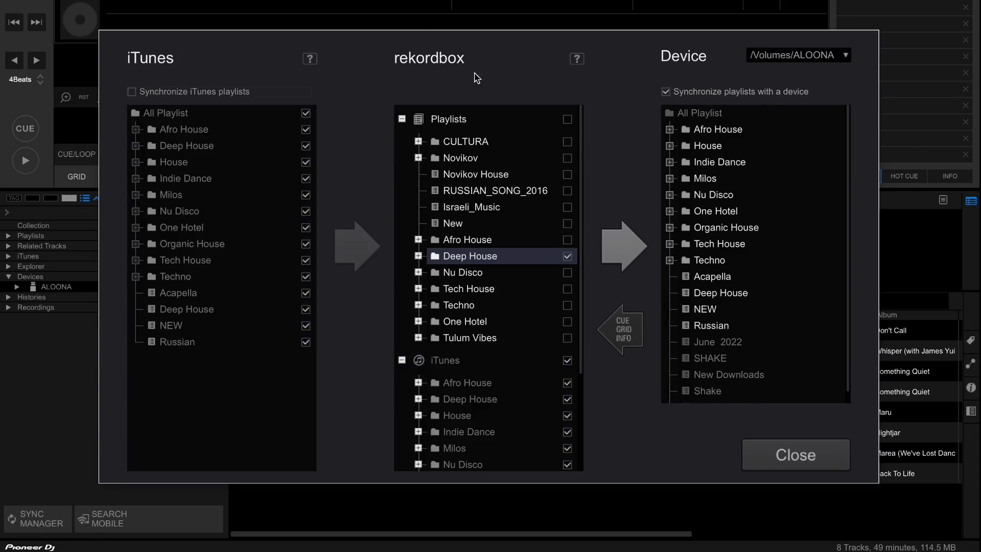
click(665, 92)
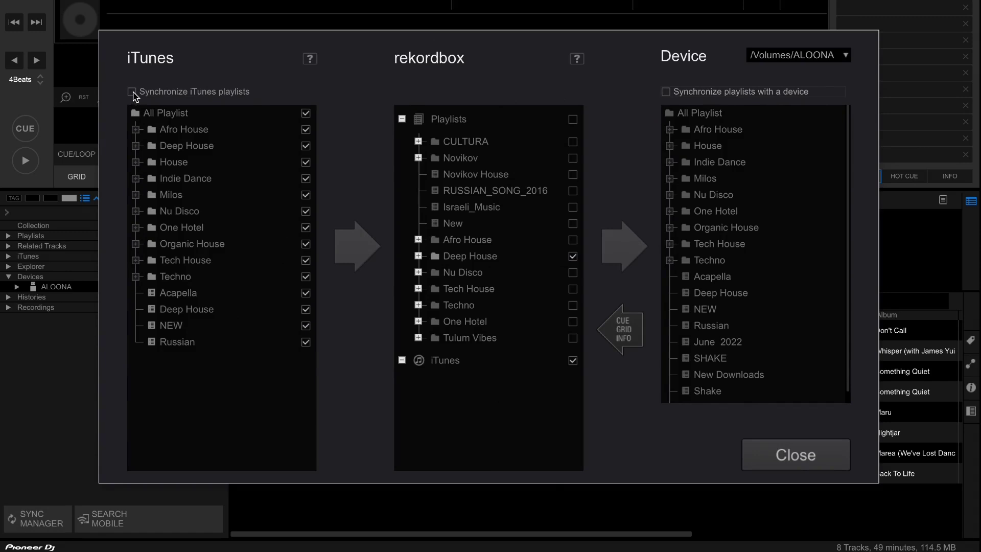
click(132, 92)
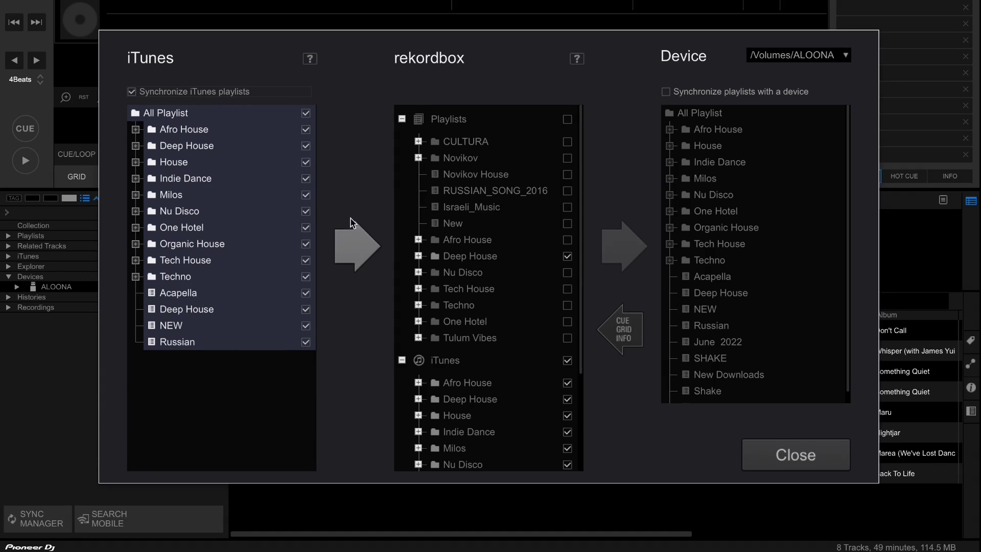
click(358, 250)
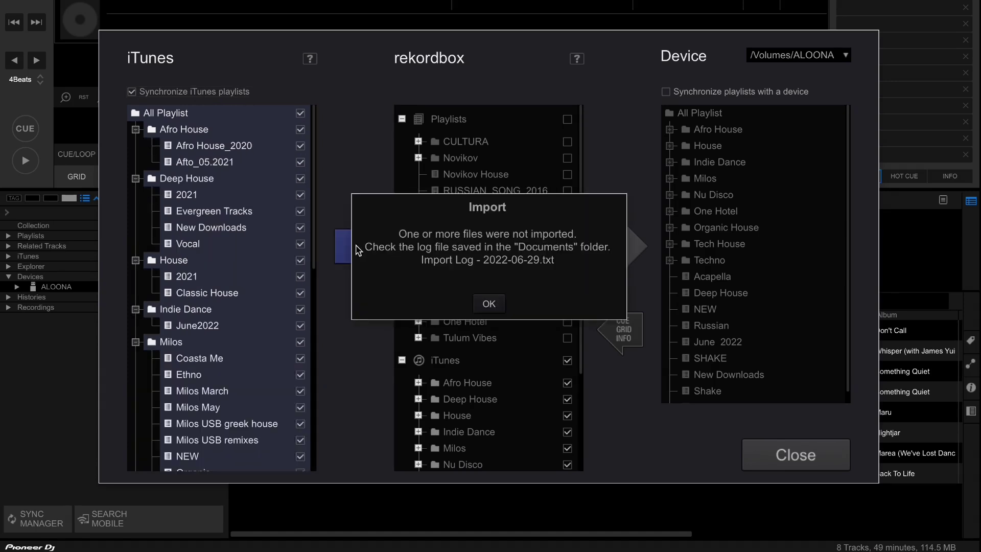
click(504, 305)
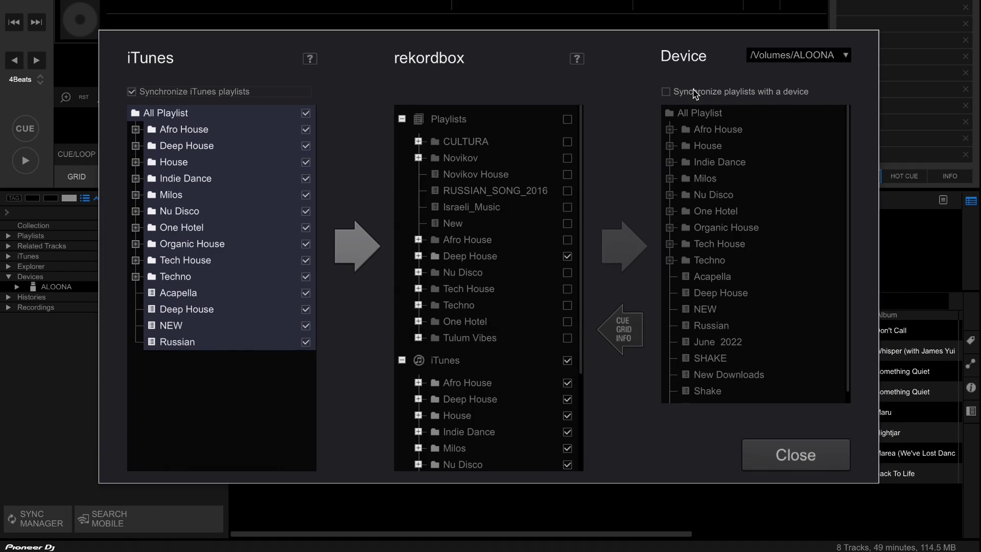
Enable device playlist syncing and start exporting the synced playlists to ALOONA
click(666, 92)
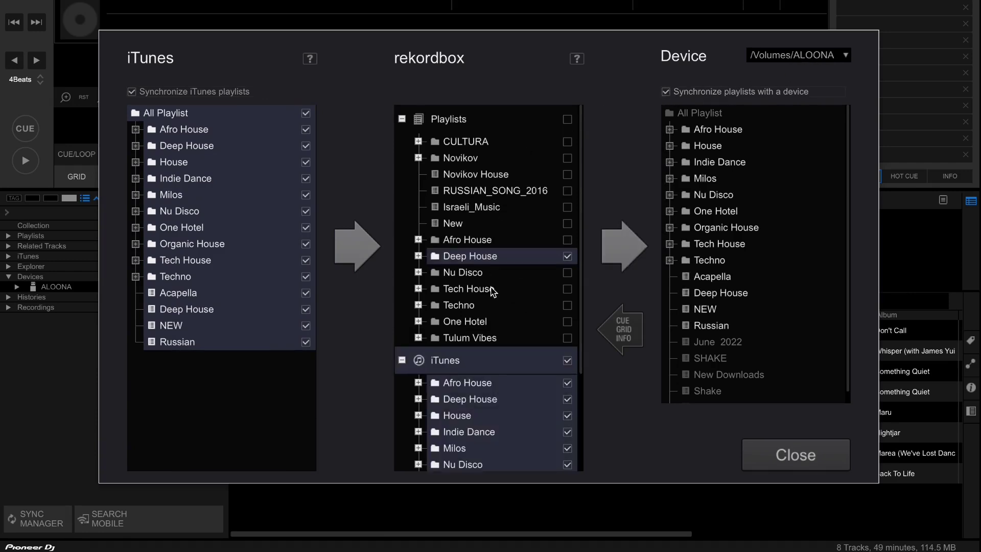
scroll(494, 291, down, 2)
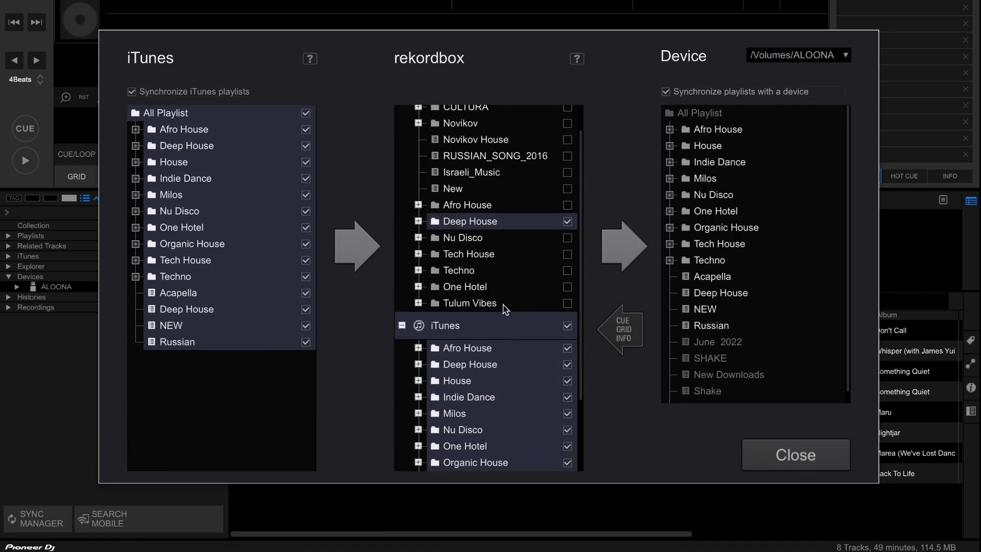
scroll(503, 306, down, 3)
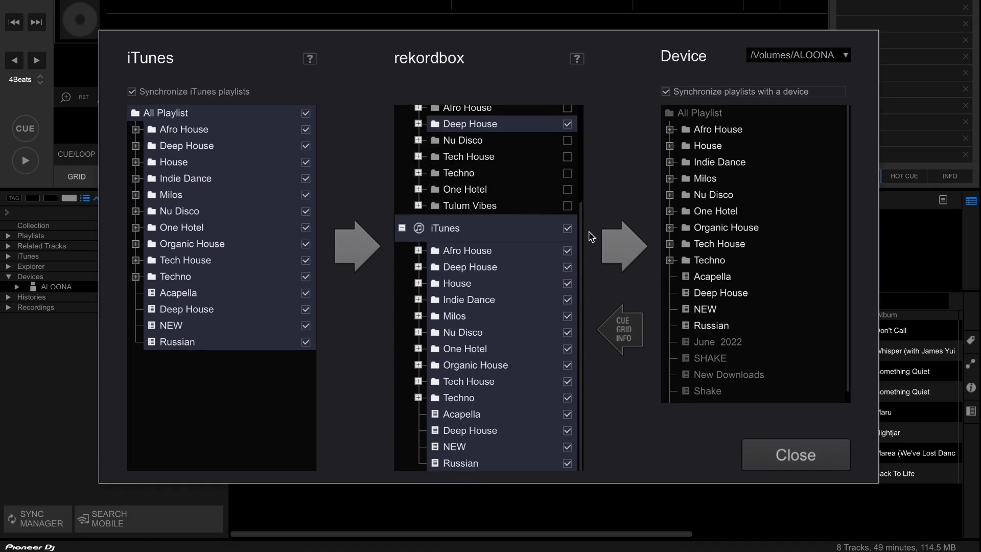
click(619, 246)
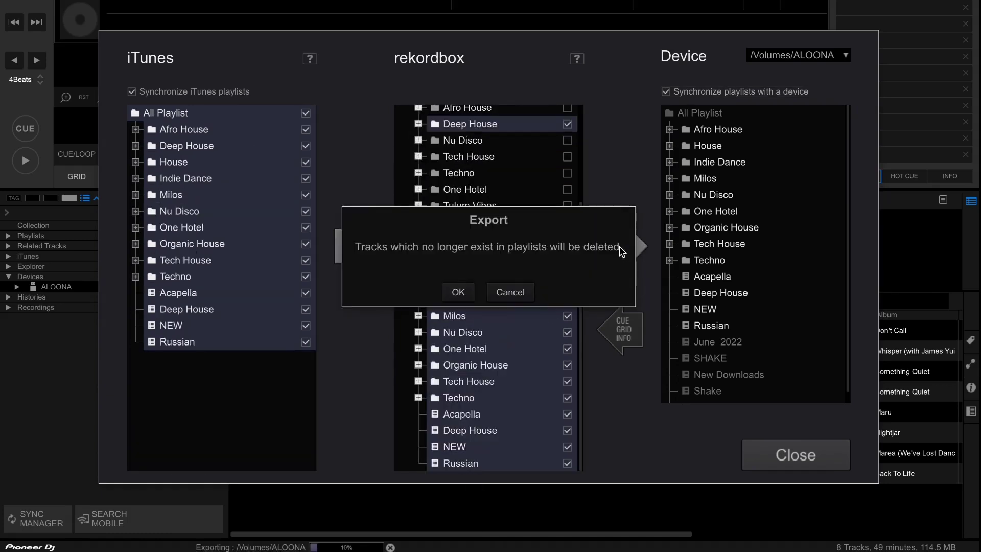
Confirm the export to the ALOONA drive
click(461, 291)
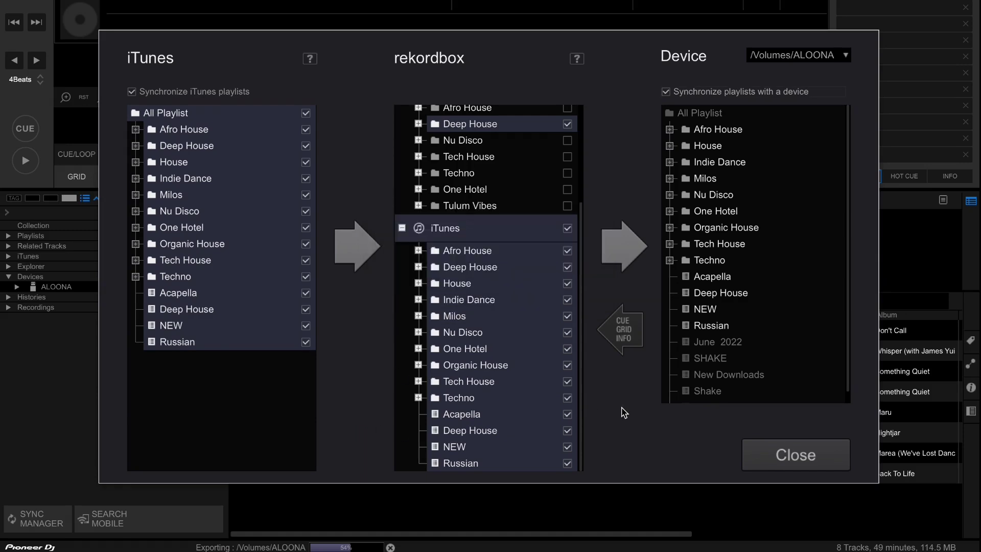
Close Sync Manager and browse the ALOONA drive's playlists down to the Nu Disco playlist
click(795, 455)
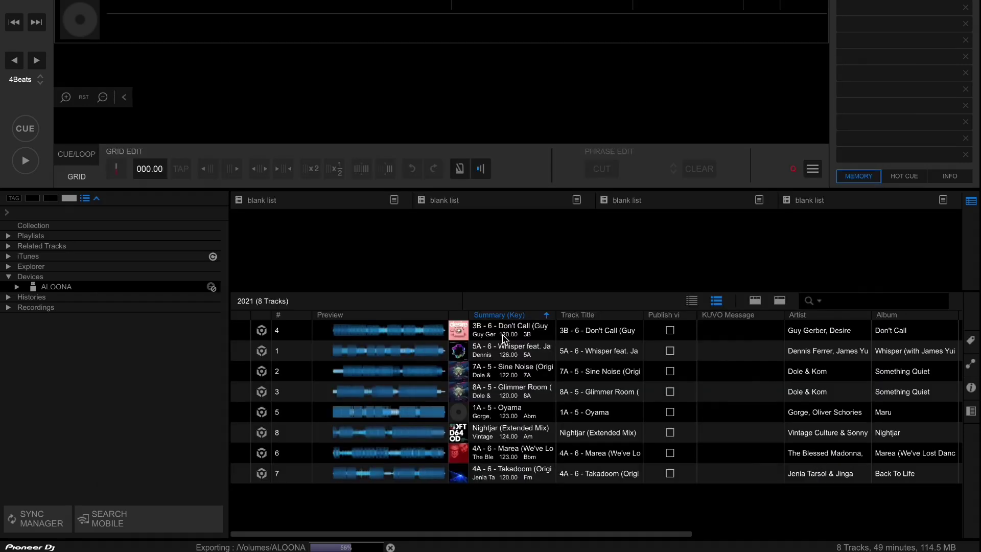
click(17, 288)
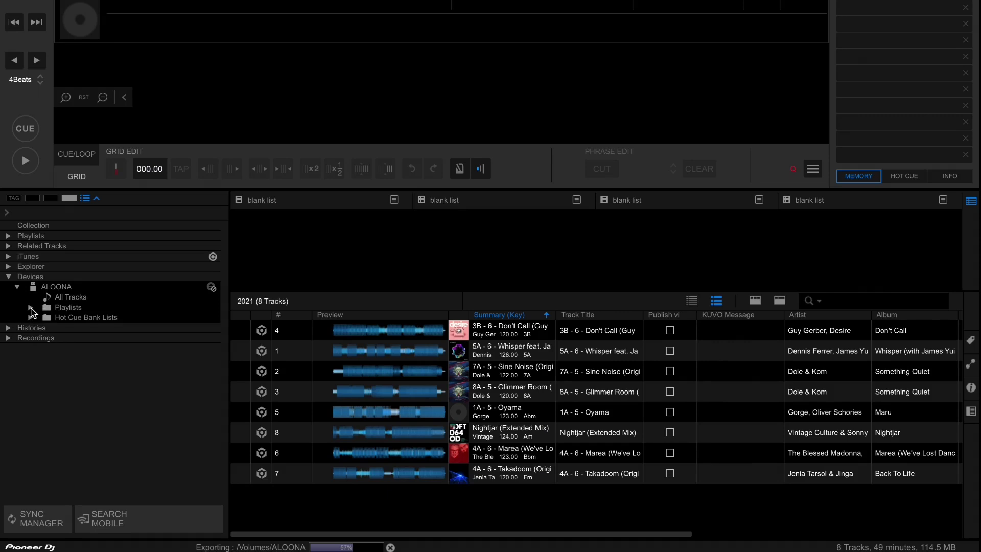
click(31, 307)
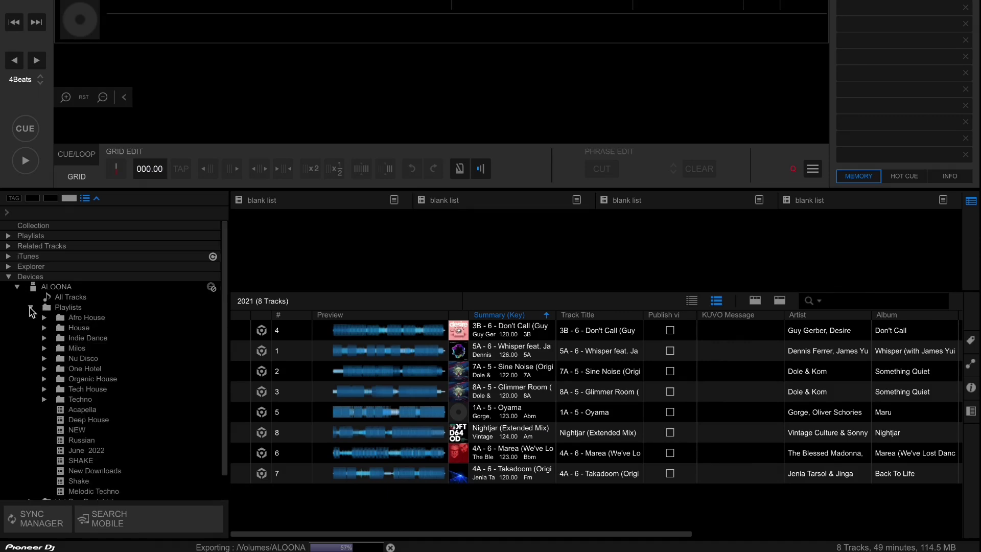
scroll(110, 397, down, 1)
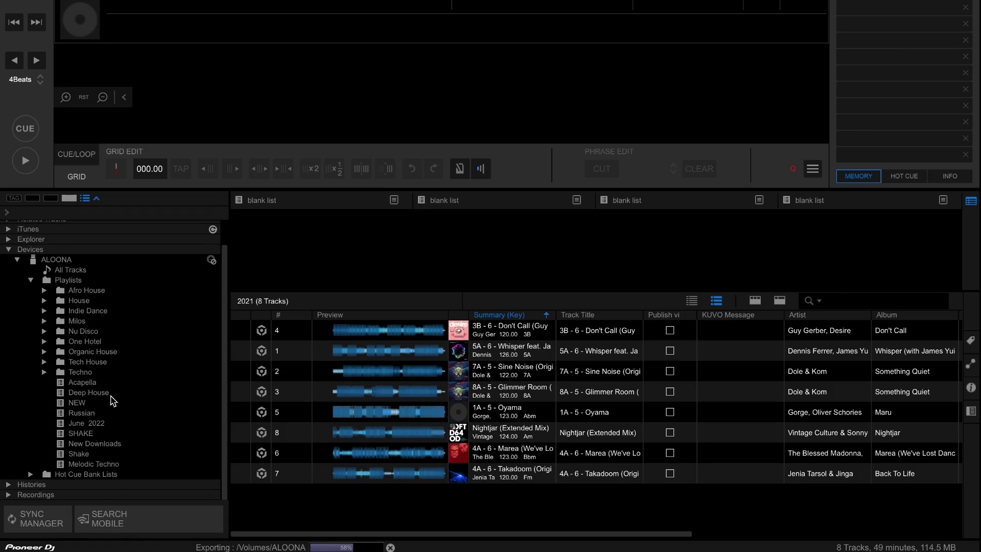
click(92, 331)
click(45, 332)
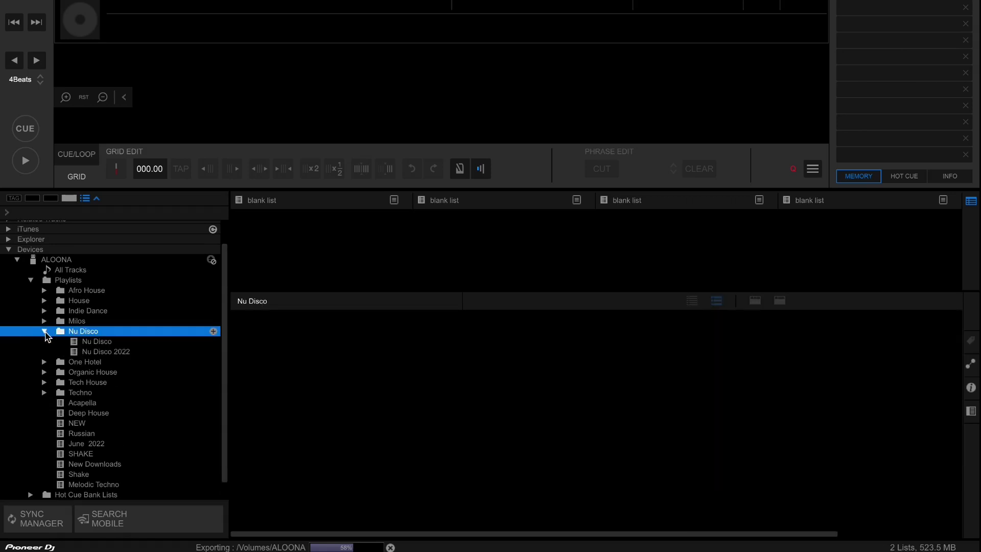
click(116, 343)
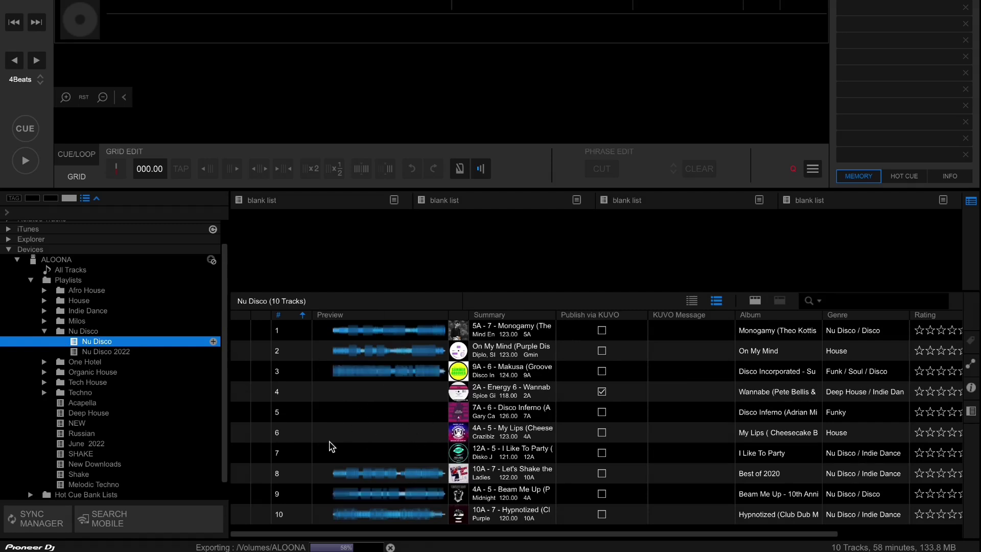
Show the One Hotel Deep House playlist of 24 tracks, then collapse the ALOONA tree
key(Down)
key(Escape)
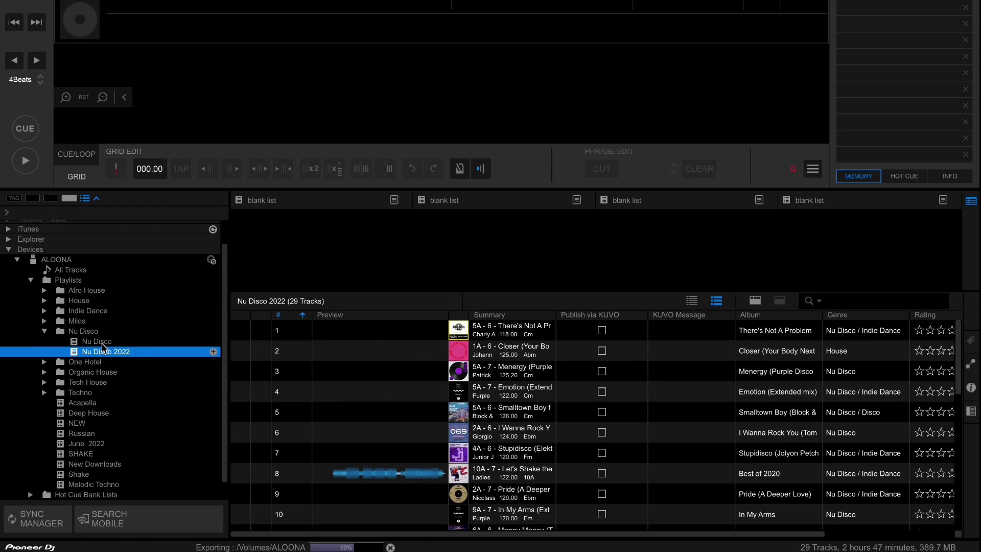
key(Down)
key(Down)
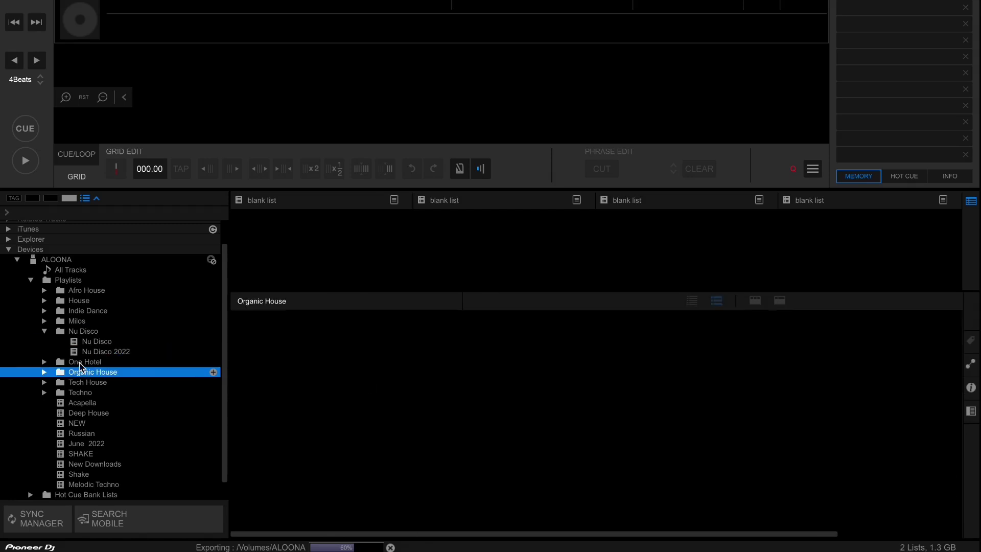
click(44, 362)
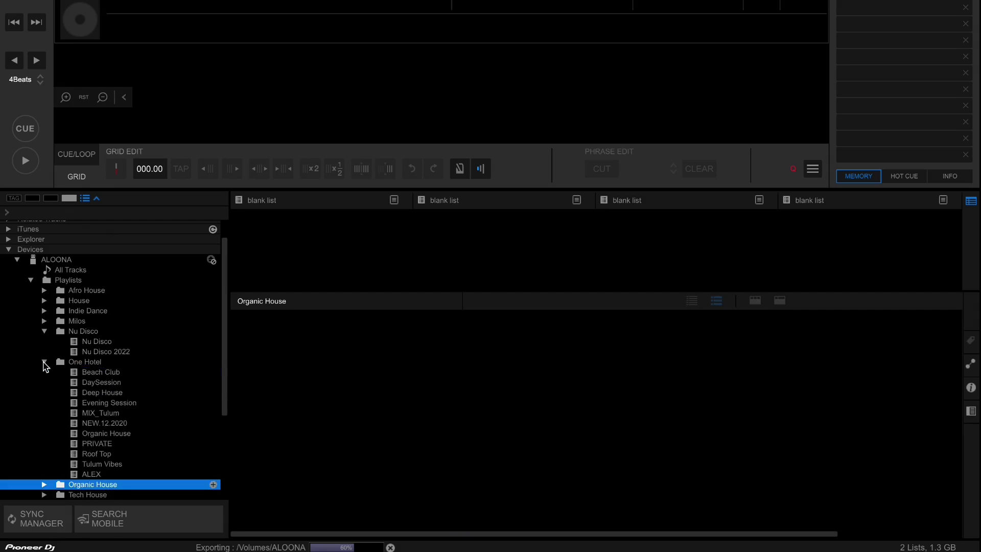
click(98, 392)
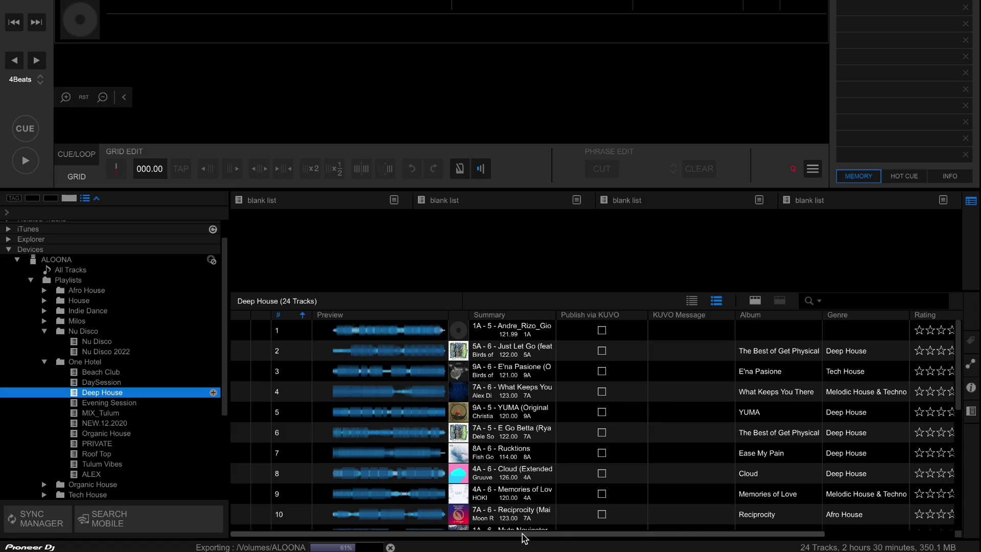
click(17, 261)
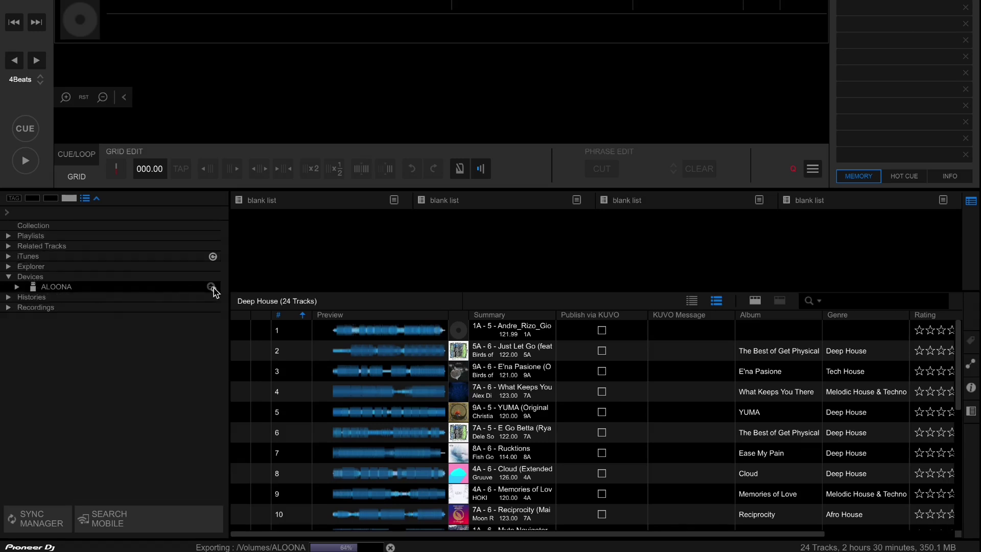